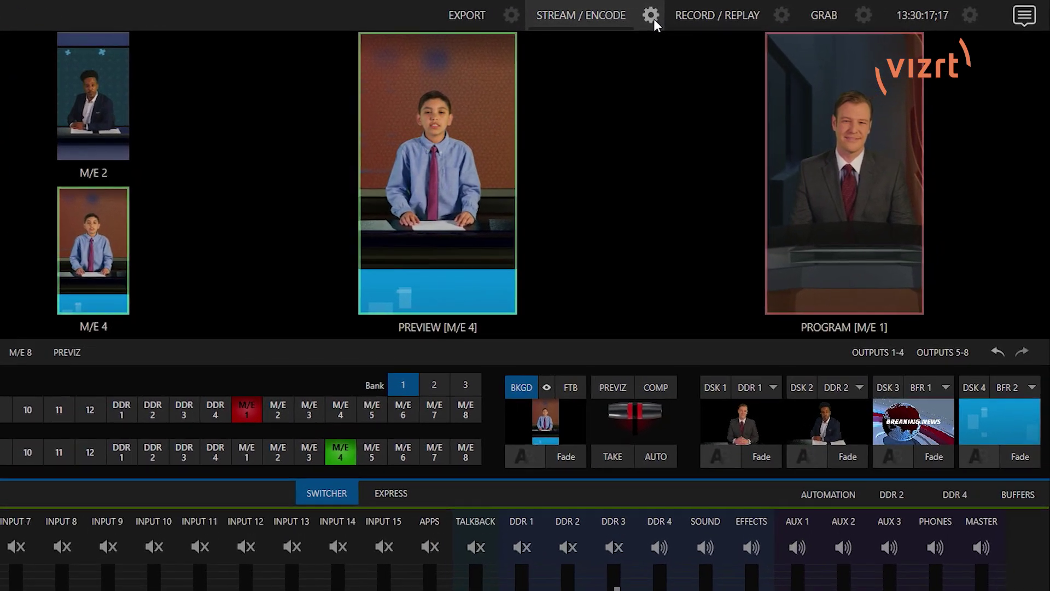
# Disable SRT Stream and add a new custom streaming connection named 'Instagram'.
pyautogui.click(747, 13)
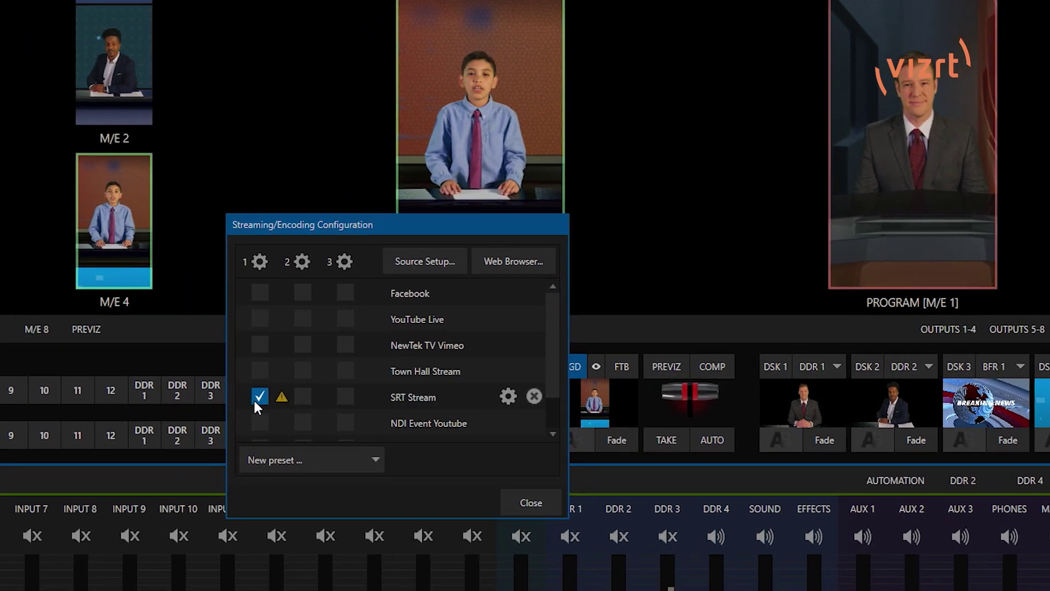
pyautogui.click(114, 473)
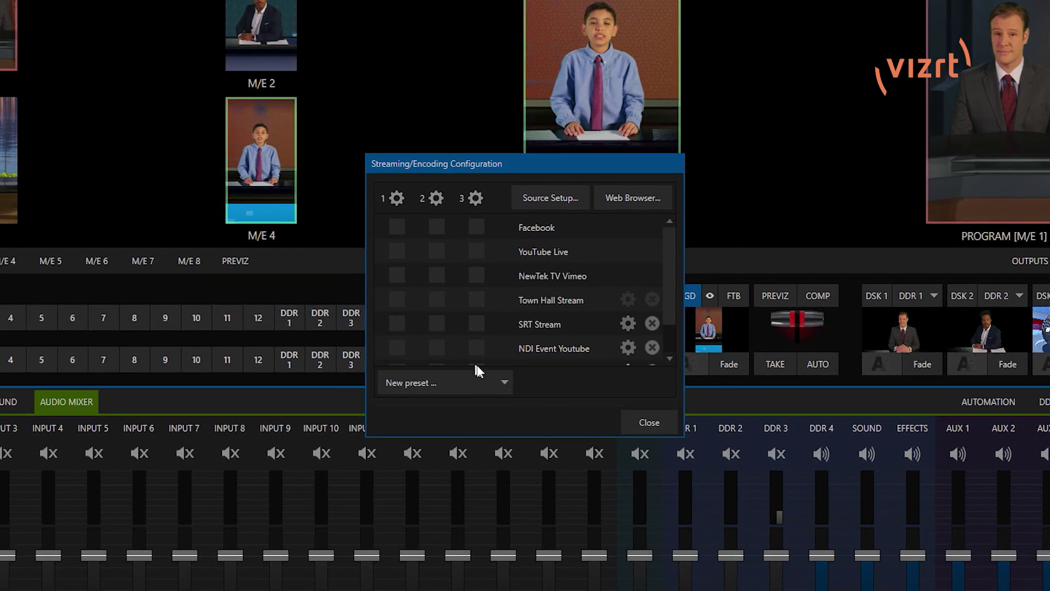
pyautogui.click(436, 382)
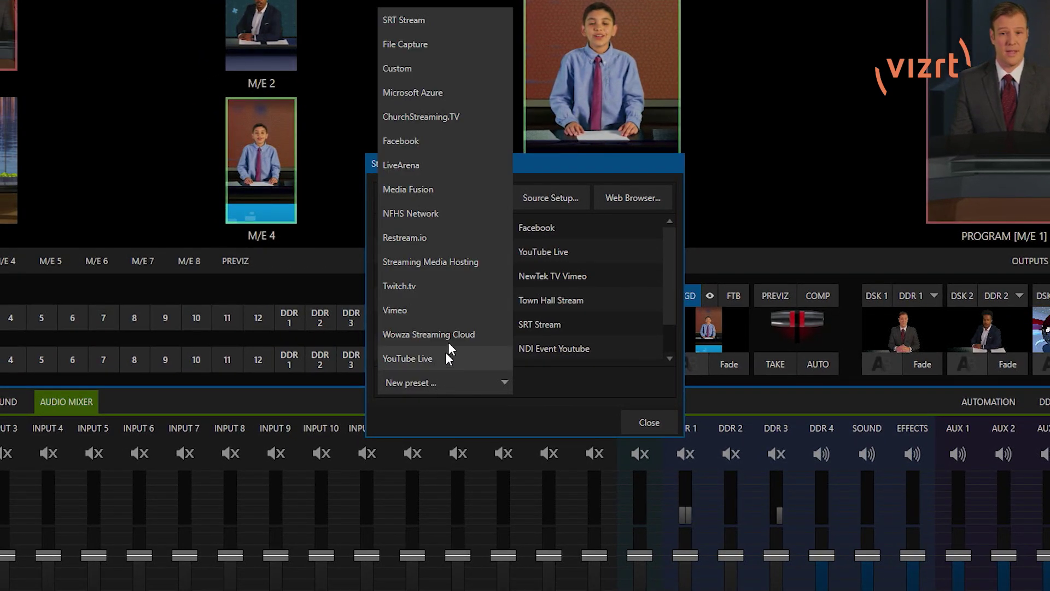
pyautogui.click(431, 70)
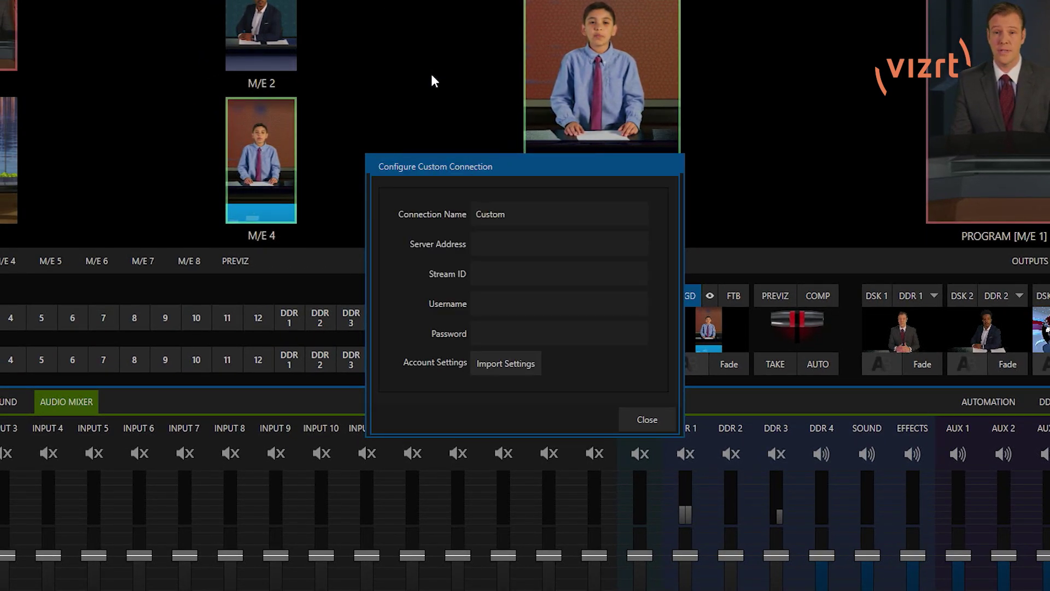
pyautogui.doubleClick(536, 221)
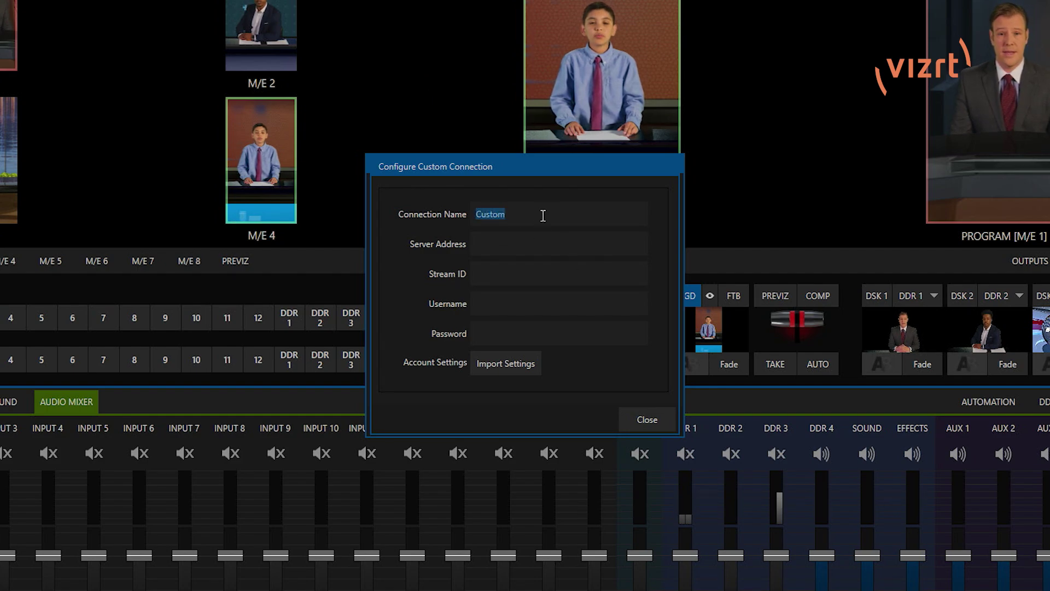
pyautogui.press('BackSpace')
pyautogui.write('Ins')
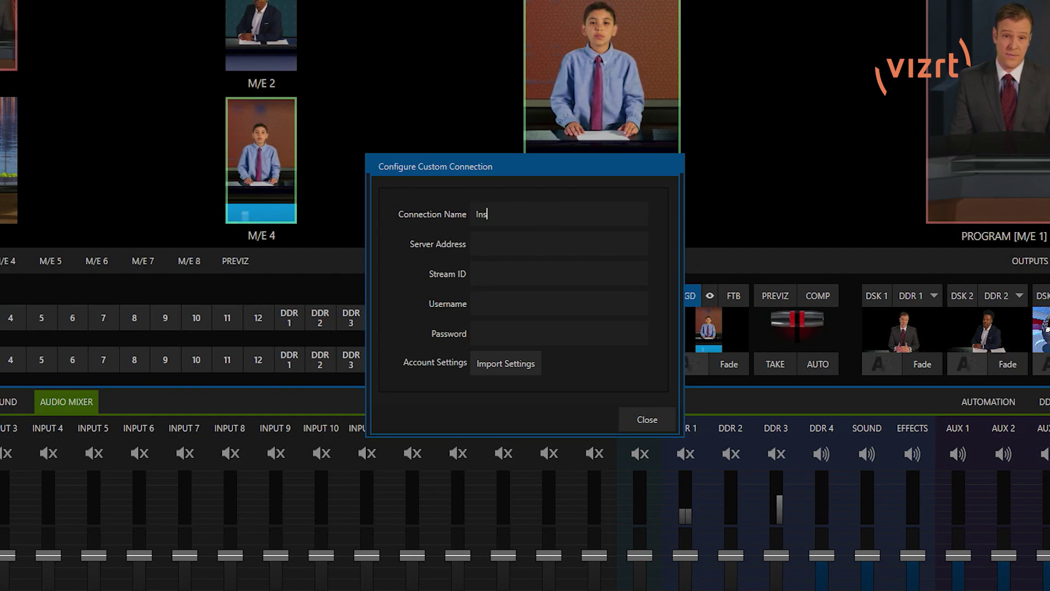
pyautogui.write('tagram')
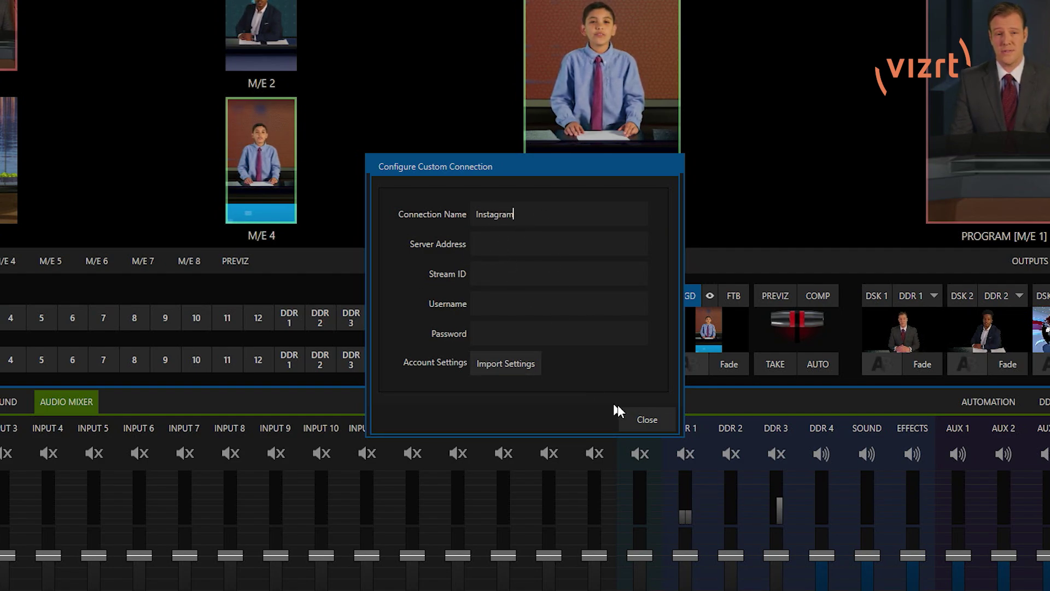
pyautogui.click(642, 420)
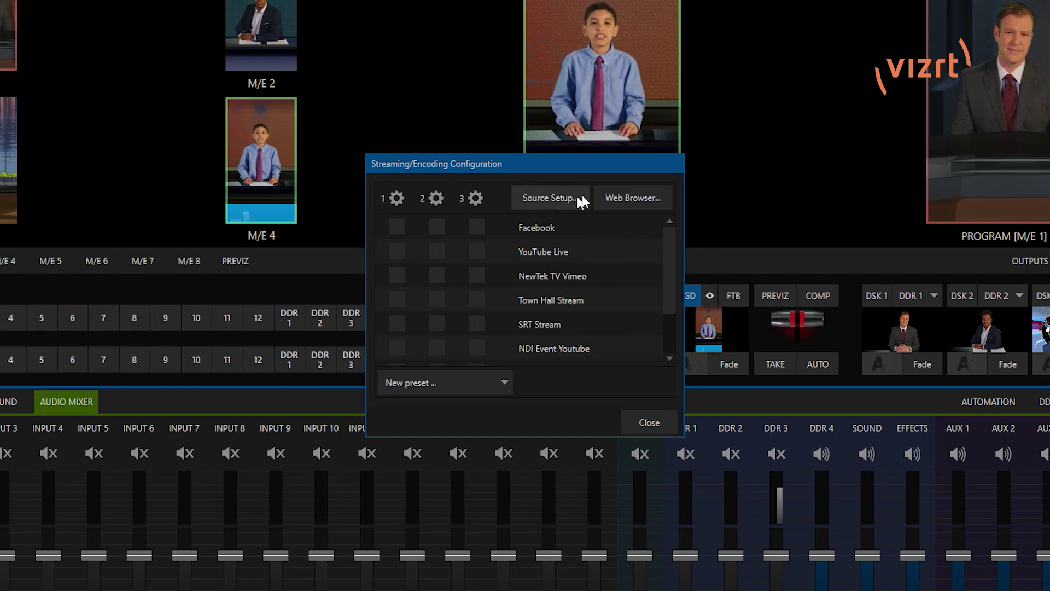
pyautogui.click(632, 199)
pyautogui.write('ww')
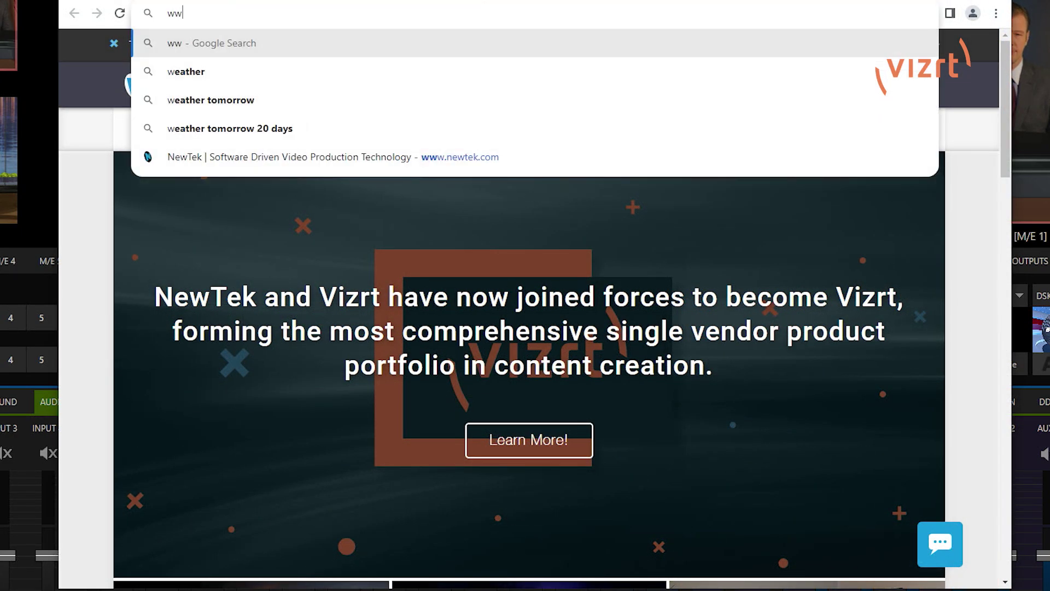
pyautogui.write('w.instagram')
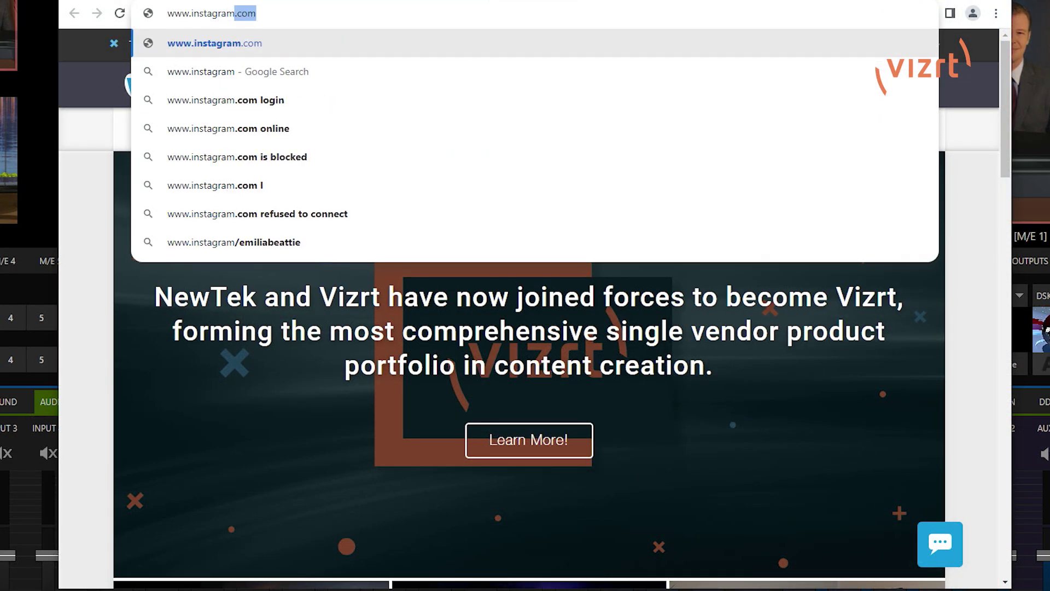
pyautogui.press('Return')
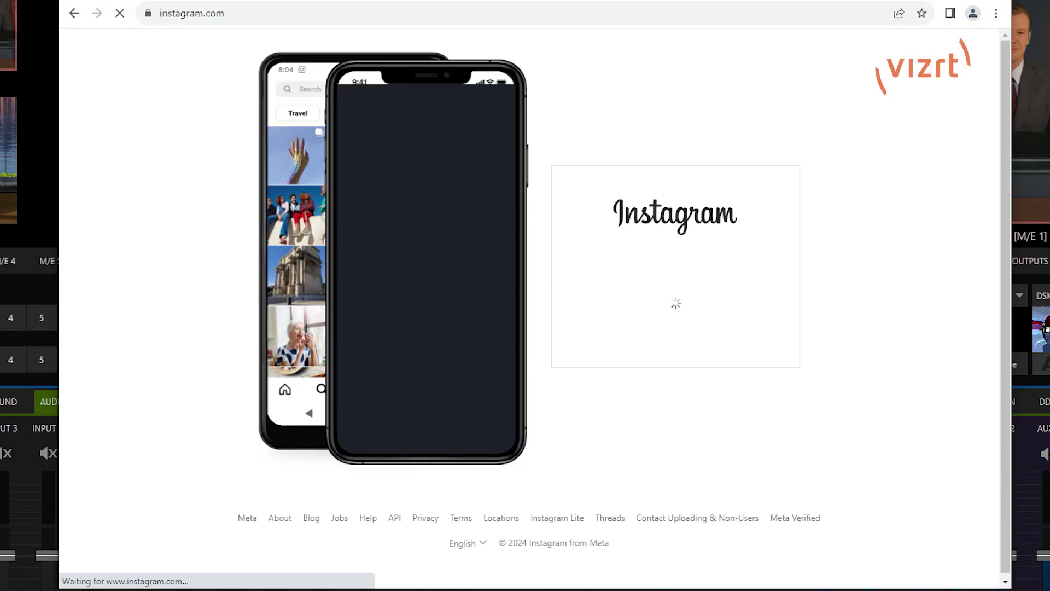
# Log in to Instagram with the autofilled username and the pasted account password.
pyautogui.click(660, 171)
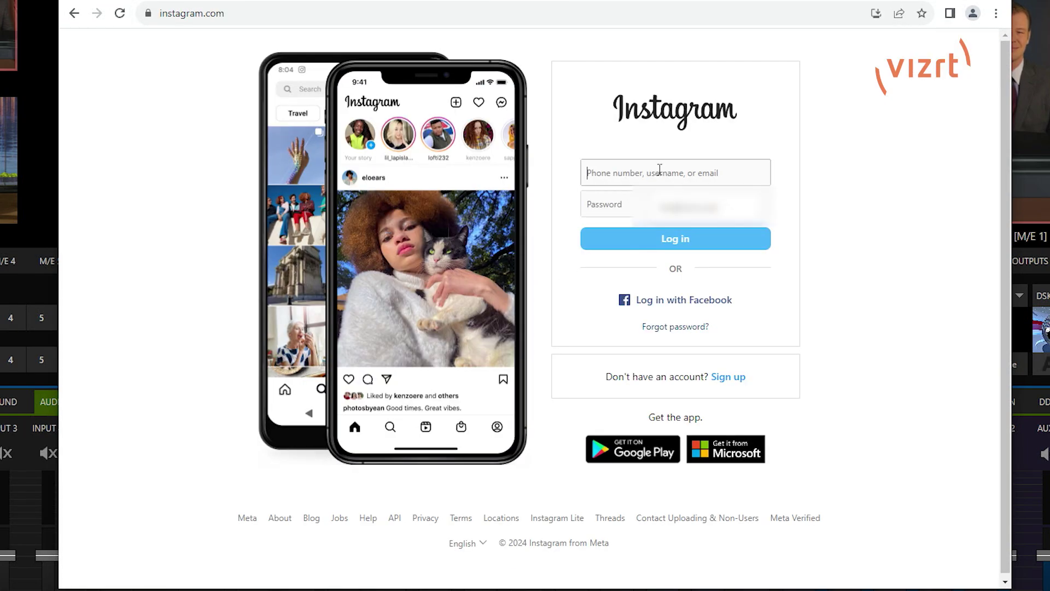
pyautogui.click(802, 175)
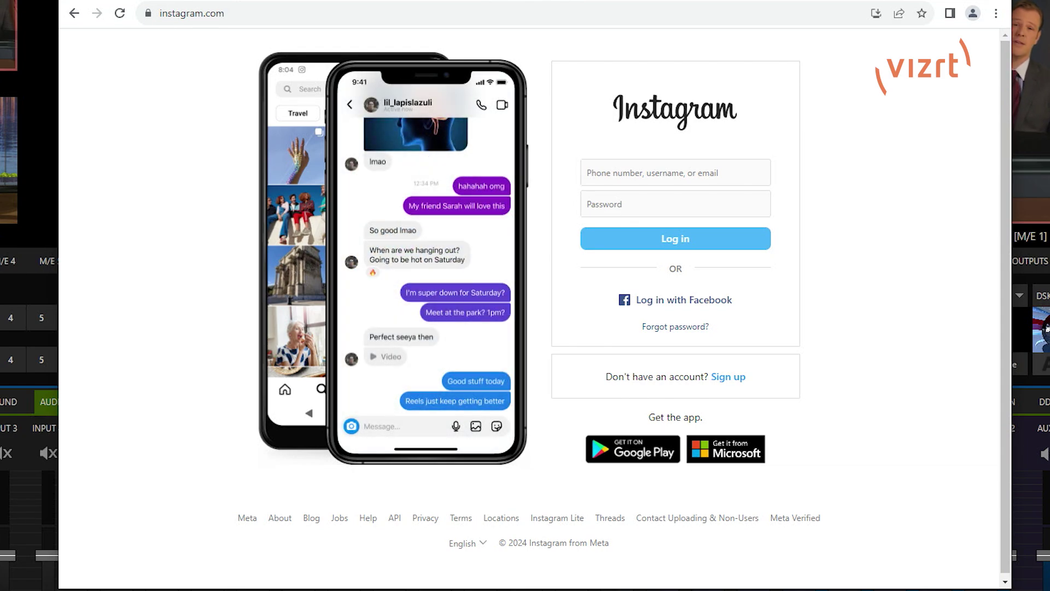
pyautogui.click(682, 178)
pyautogui.press('Down')
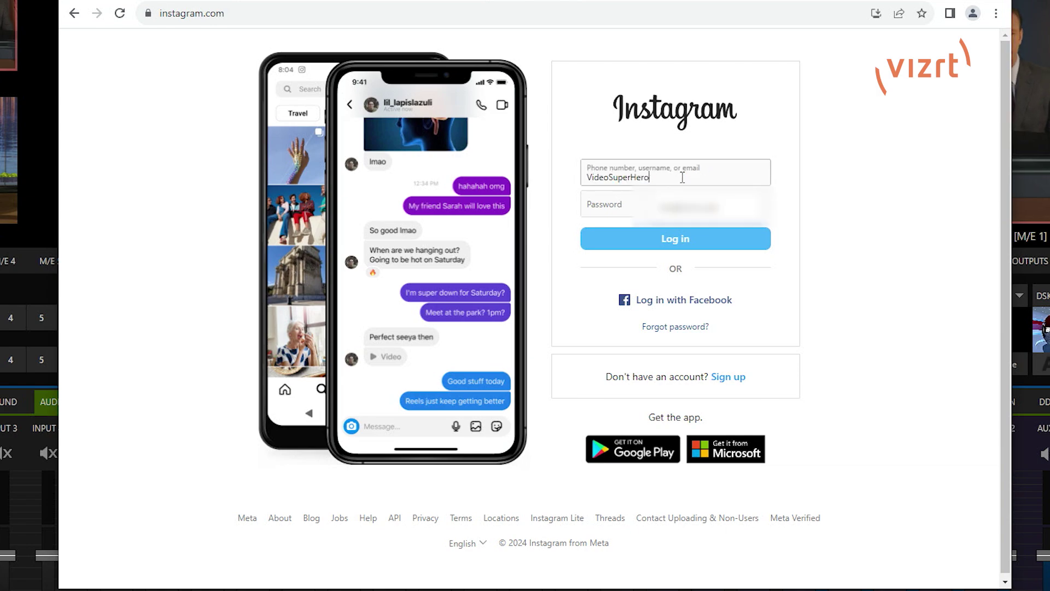
pyautogui.press('Return')
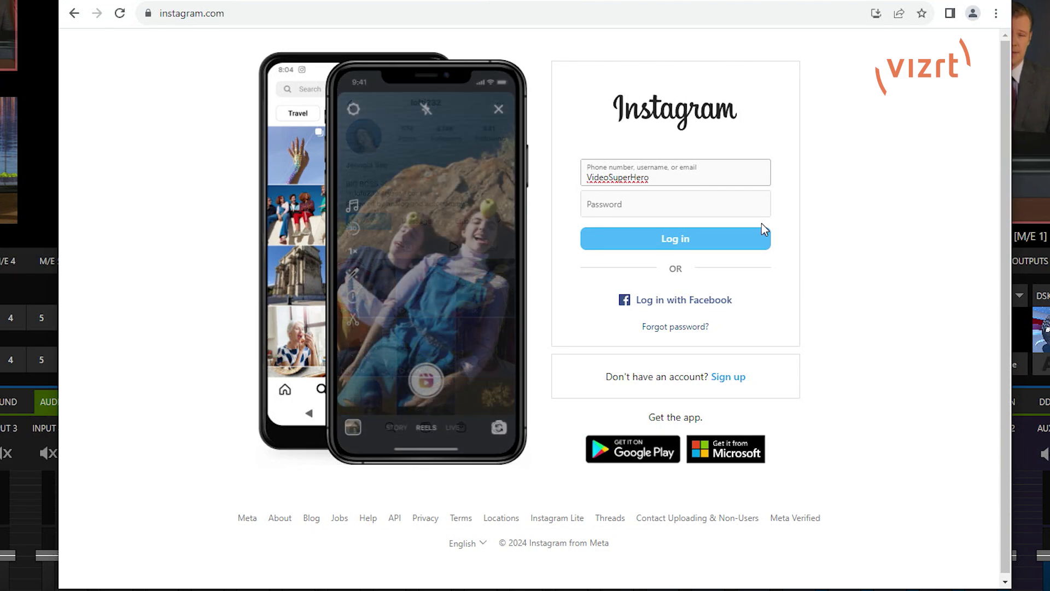
pyautogui.click(664, 199)
pyautogui.hotkey('ctrl', 'v')
pyautogui.click(672, 244)
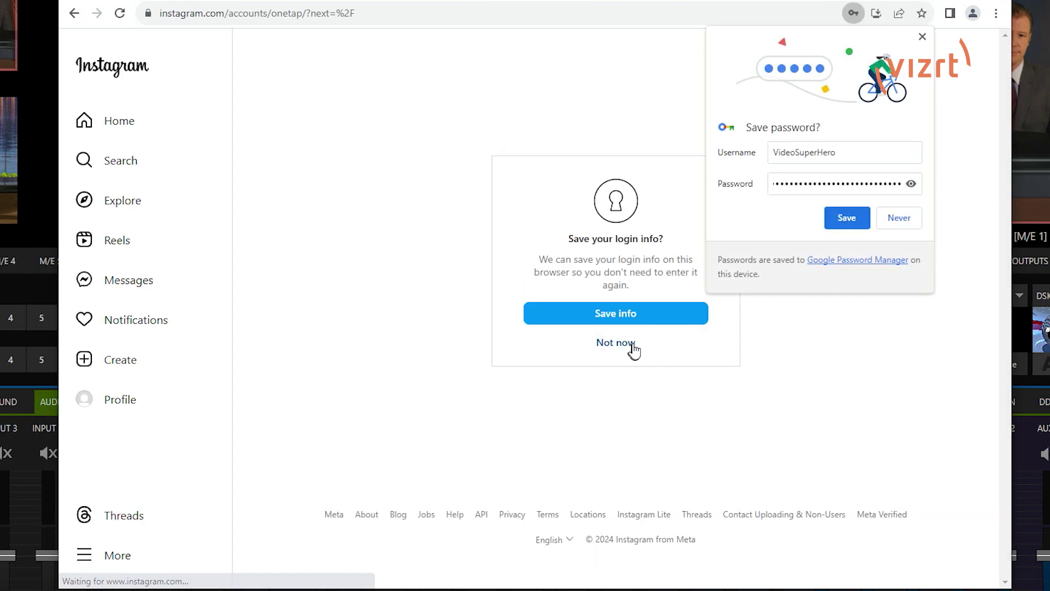
# Decline the save-password, save-login-info and notification prompts.
pyautogui.click(864, 222)
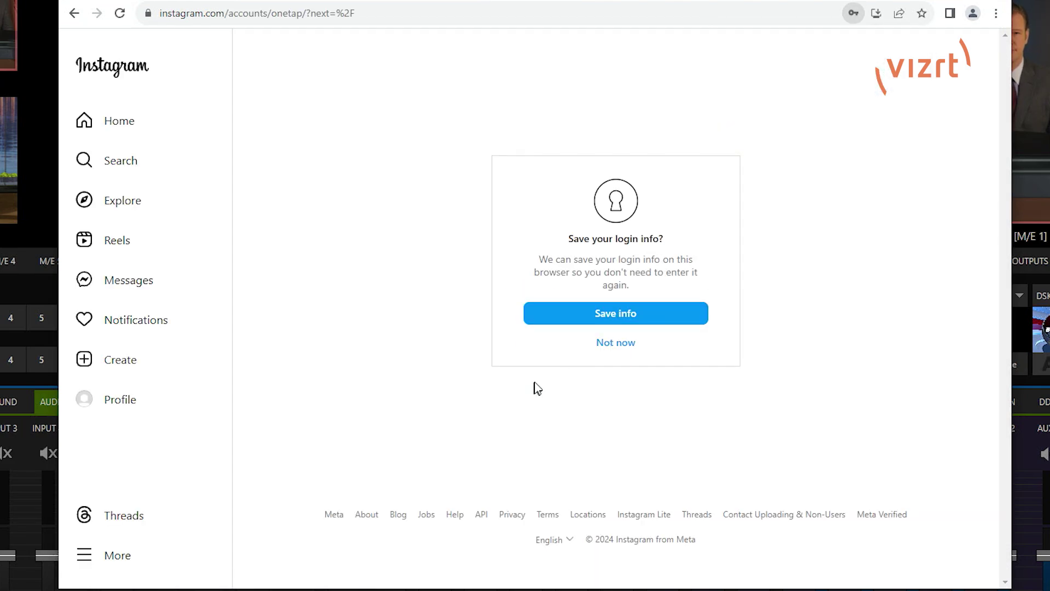
pyautogui.click(606, 348)
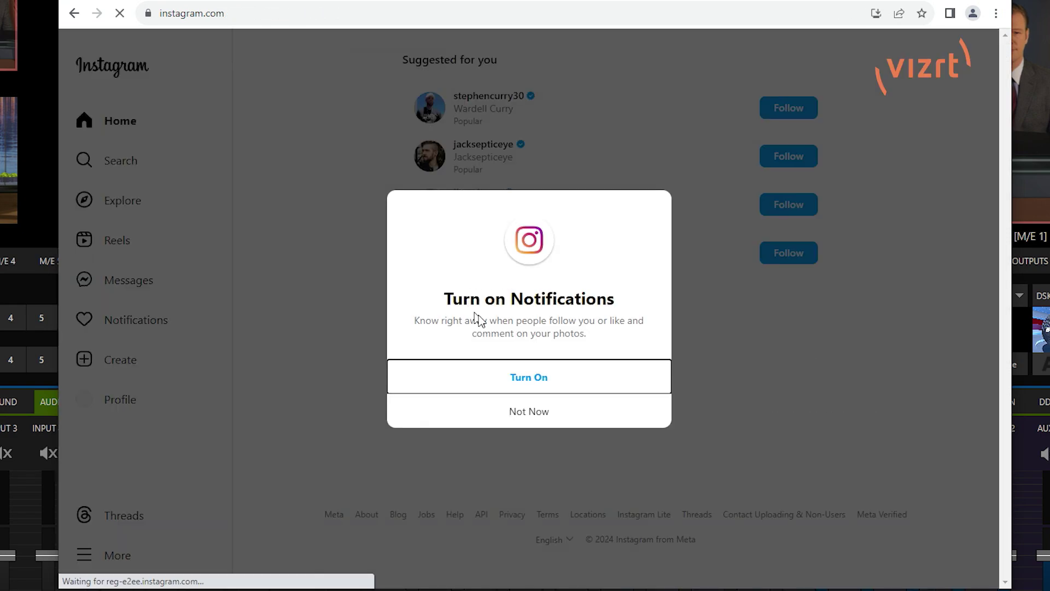
pyautogui.click(540, 415)
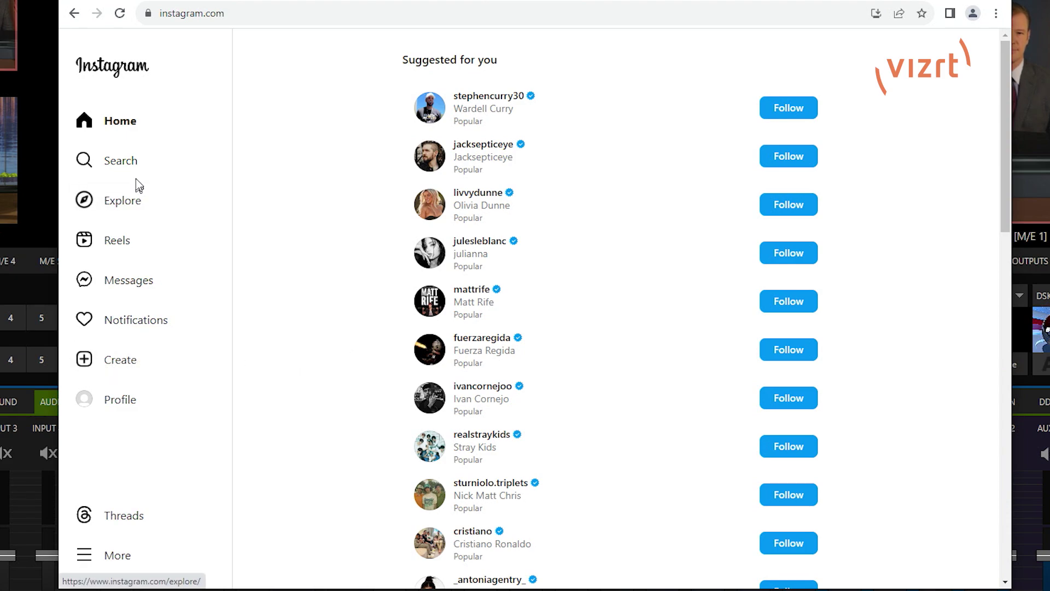
pyautogui.click(129, 369)
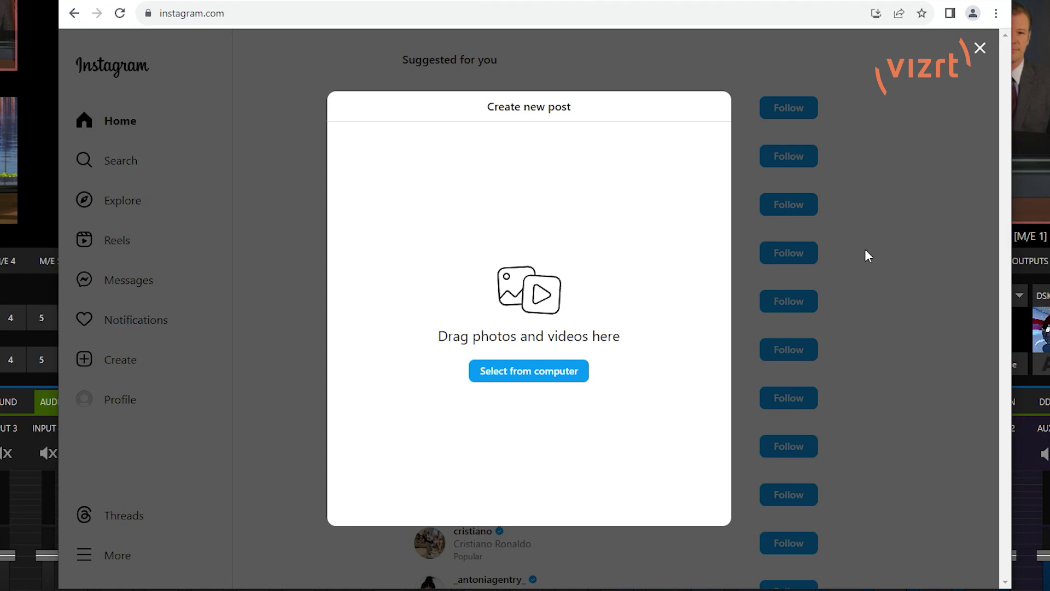
# Close the Create new post window and open the More menu in the sidebar.
pyautogui.click(980, 49)
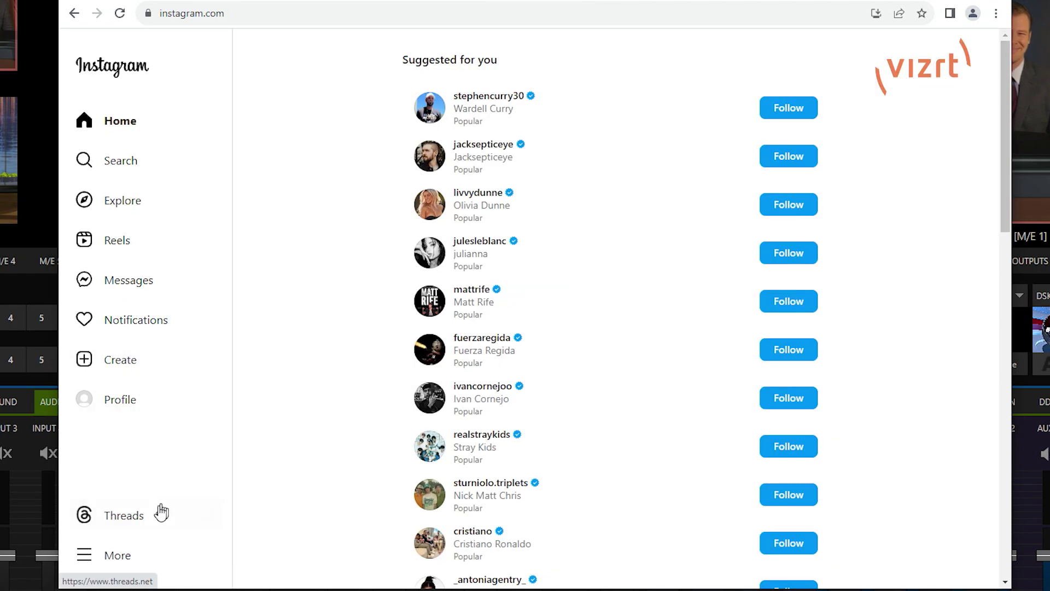
pyautogui.click(132, 557)
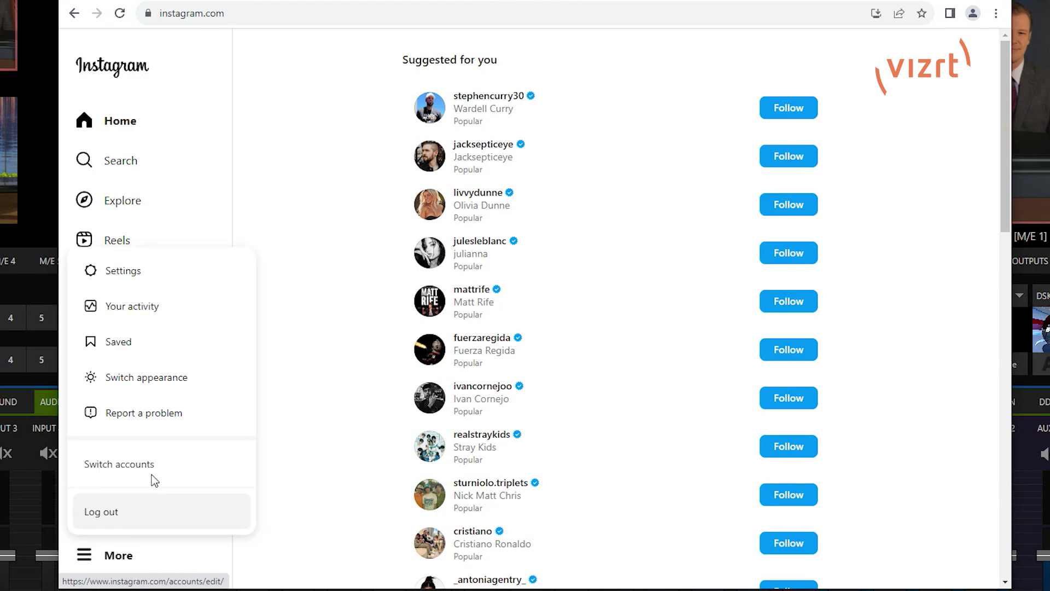
# From Settings, go to Account type and tools and choose Switch to professional account.
pyautogui.click(132, 278)
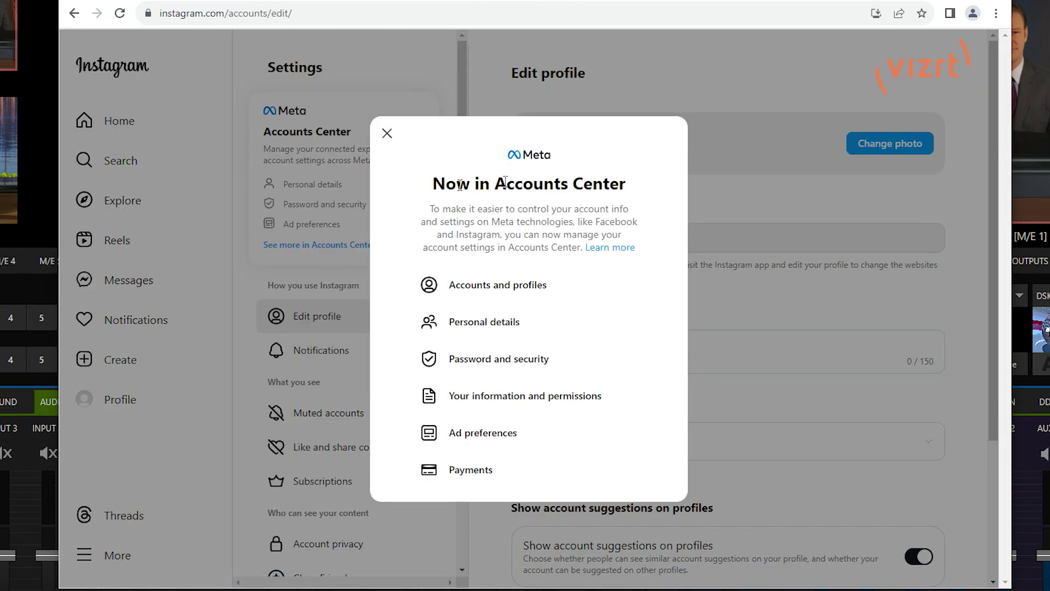
pyautogui.click(387, 134)
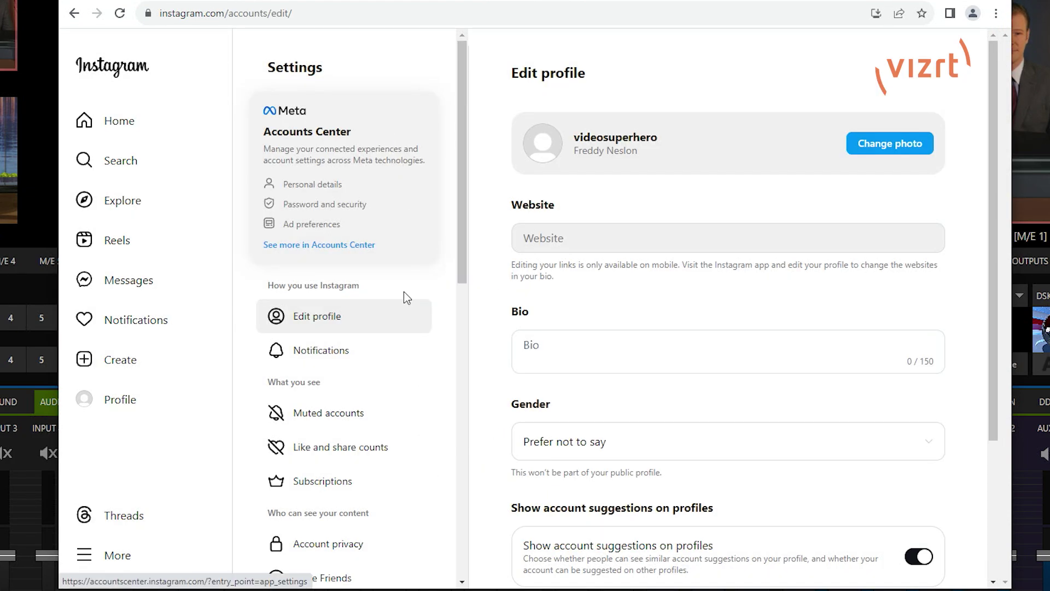
pyautogui.scroll(-8, 406, 371)
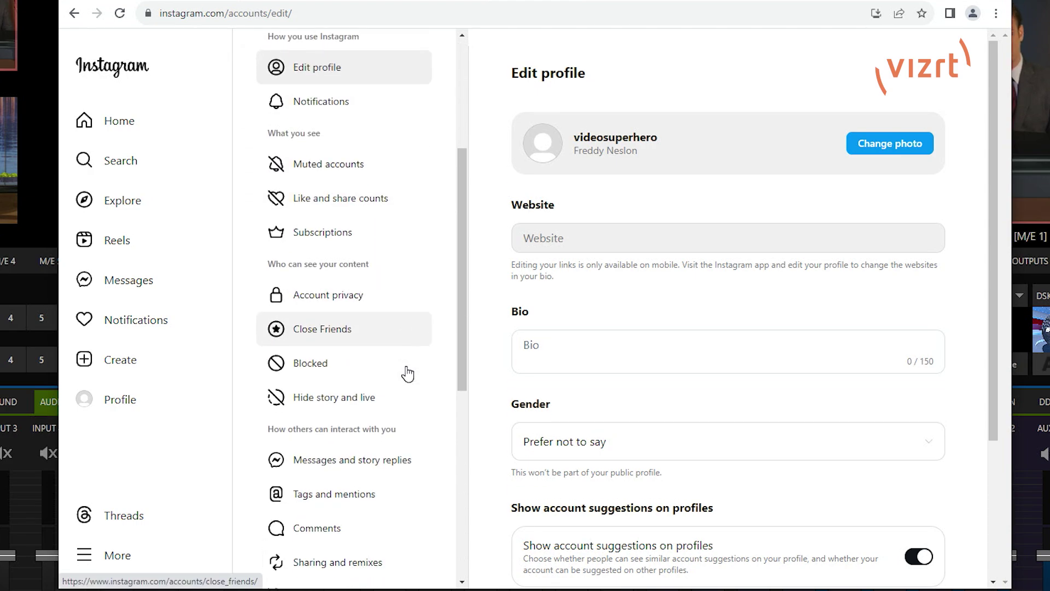
pyautogui.scroll(-5, 408, 374)
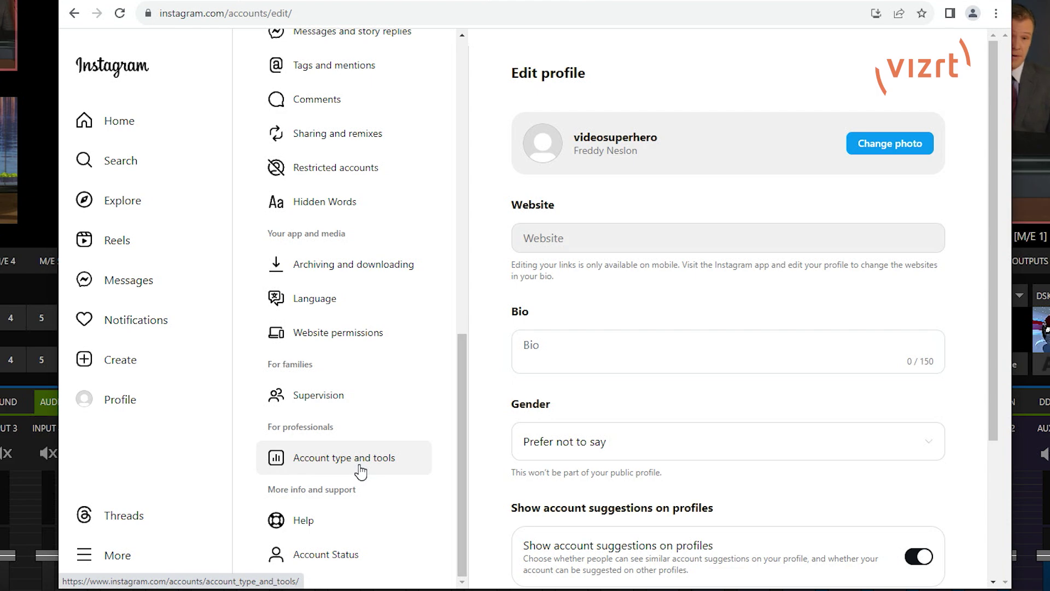
pyautogui.click(360, 466)
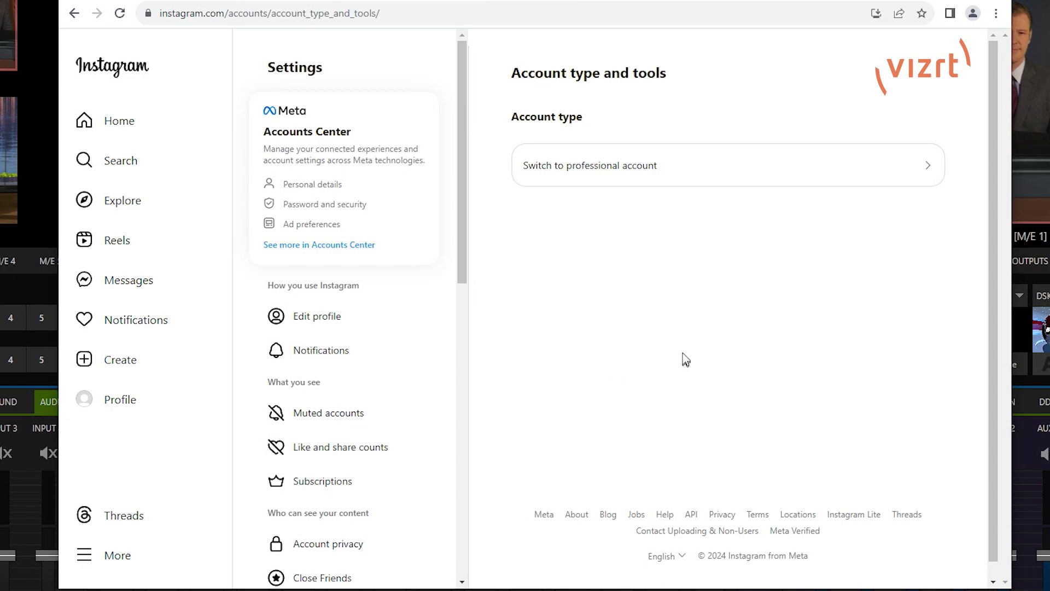
pyautogui.click(664, 173)
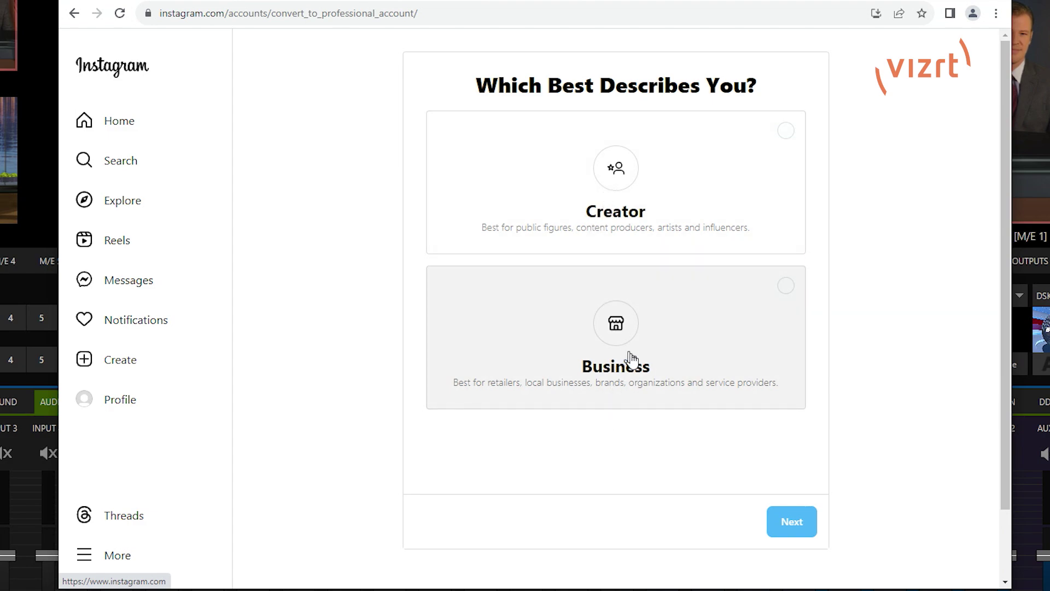
# Convert the account to a Creator account with the Art category.
pyautogui.click(747, 196)
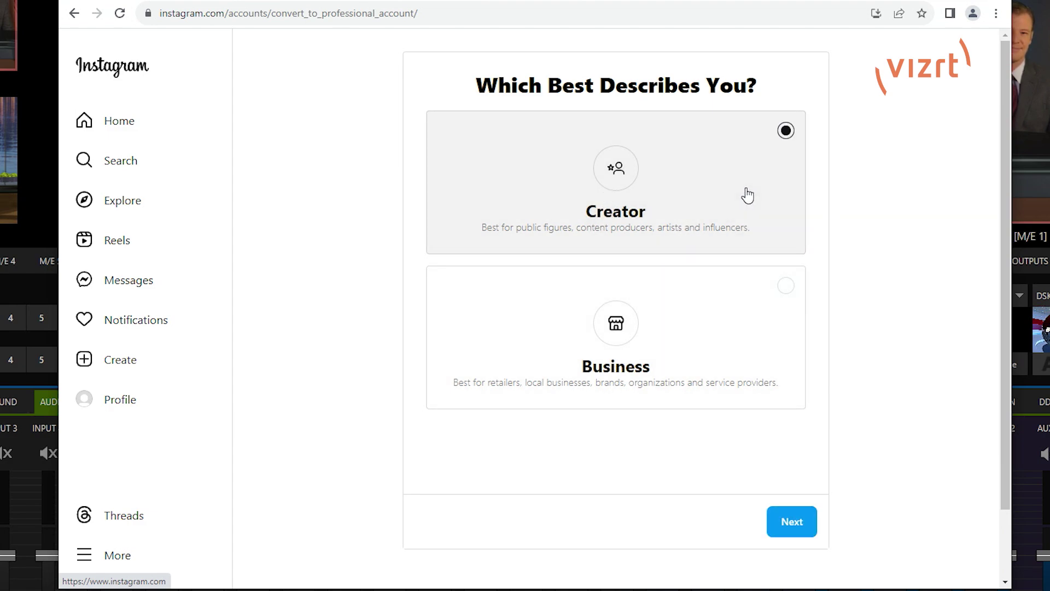
pyautogui.click(795, 527)
pyautogui.click(809, 530)
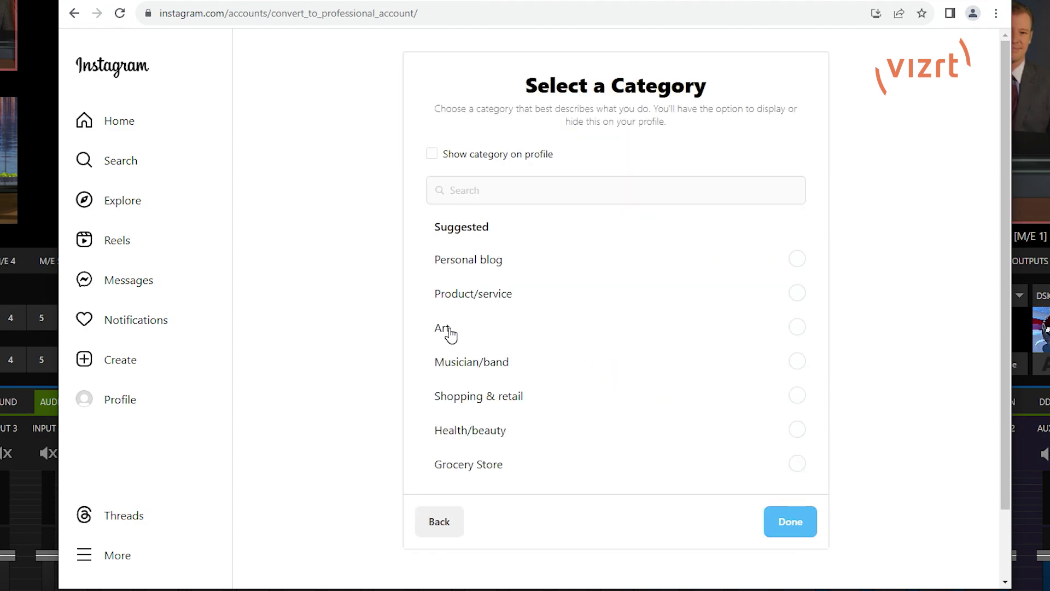
pyautogui.click(448, 331)
pyautogui.click(789, 530)
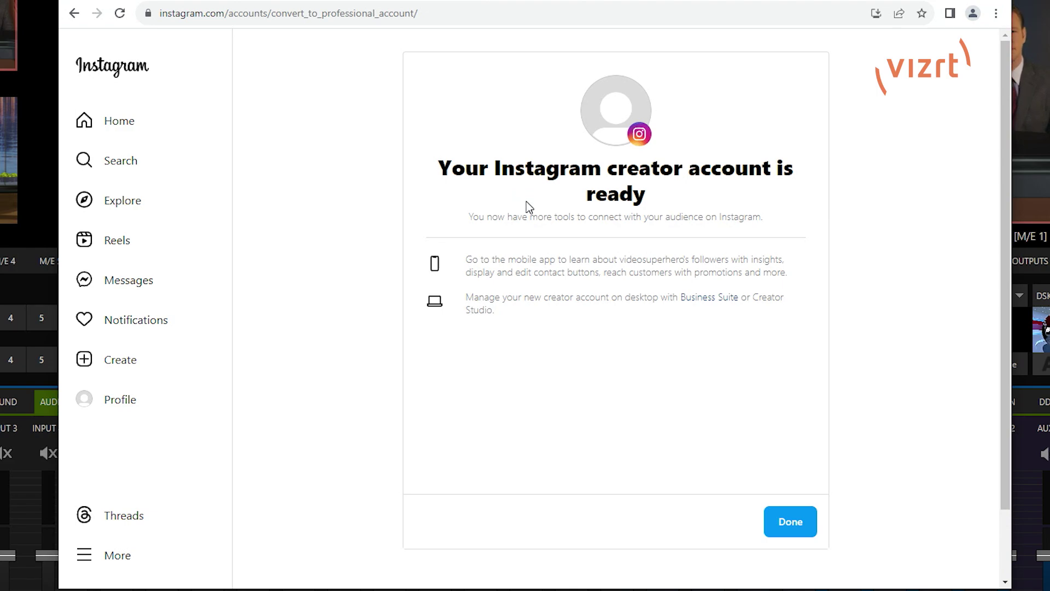
pyautogui.click(789, 528)
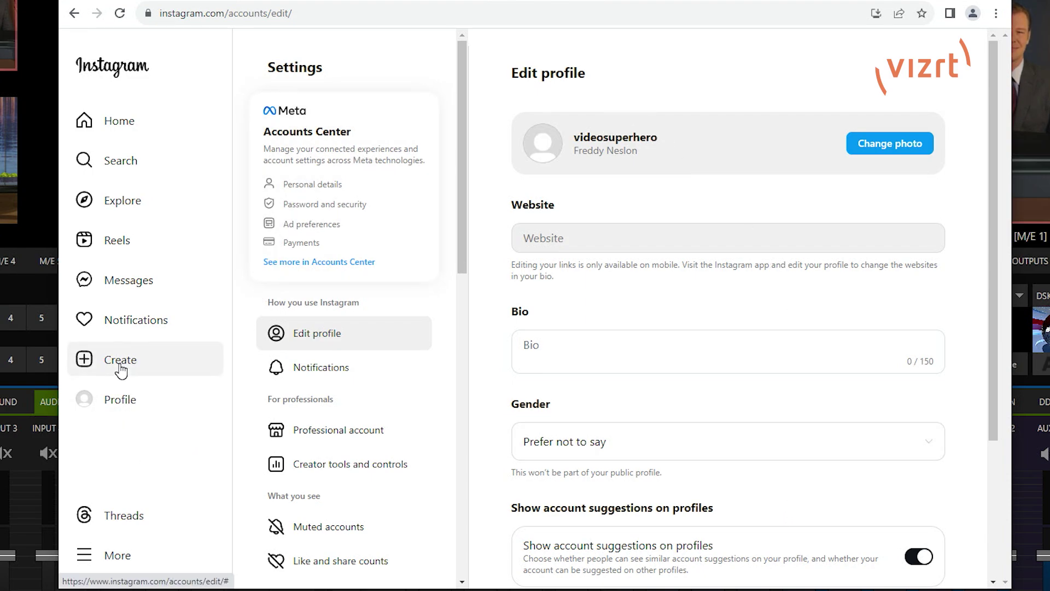
# Set up a Public live video titled 'Test' and copy its stream URL.
pyautogui.click(121, 370)
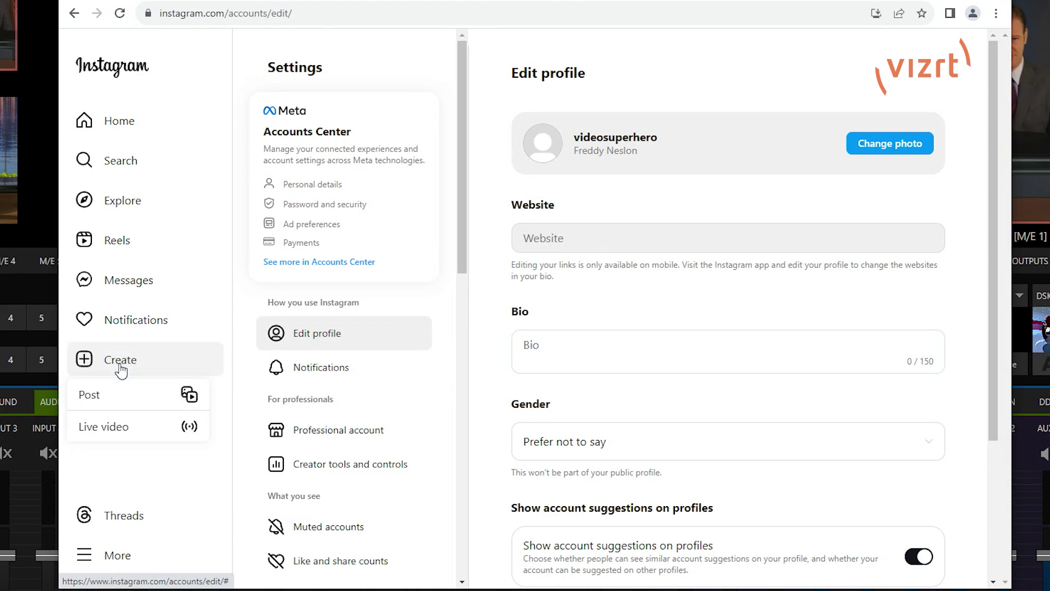
pyautogui.click(119, 429)
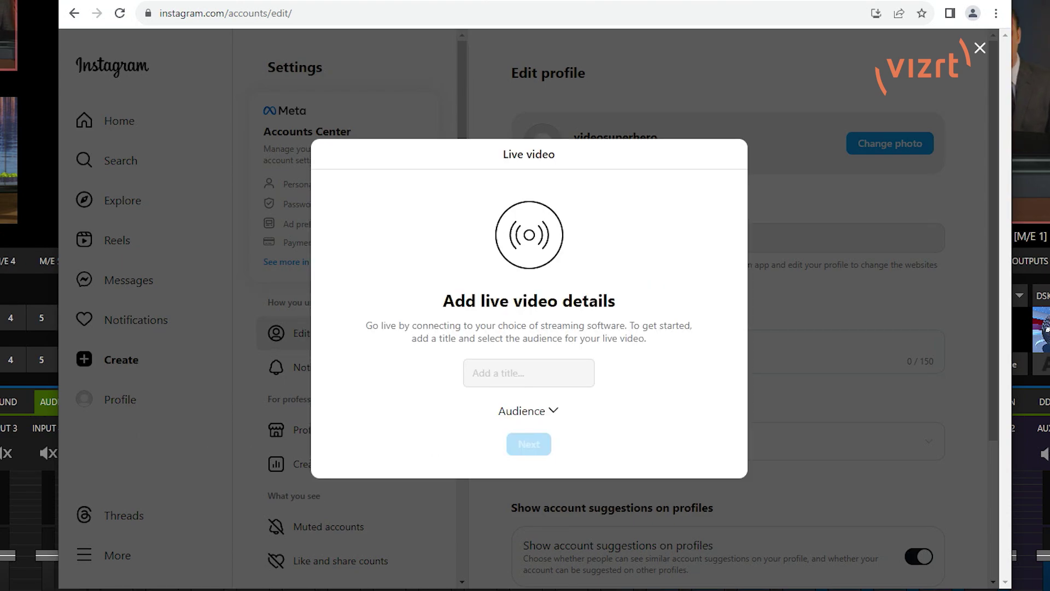
pyautogui.click(529, 374)
pyautogui.write('Test')
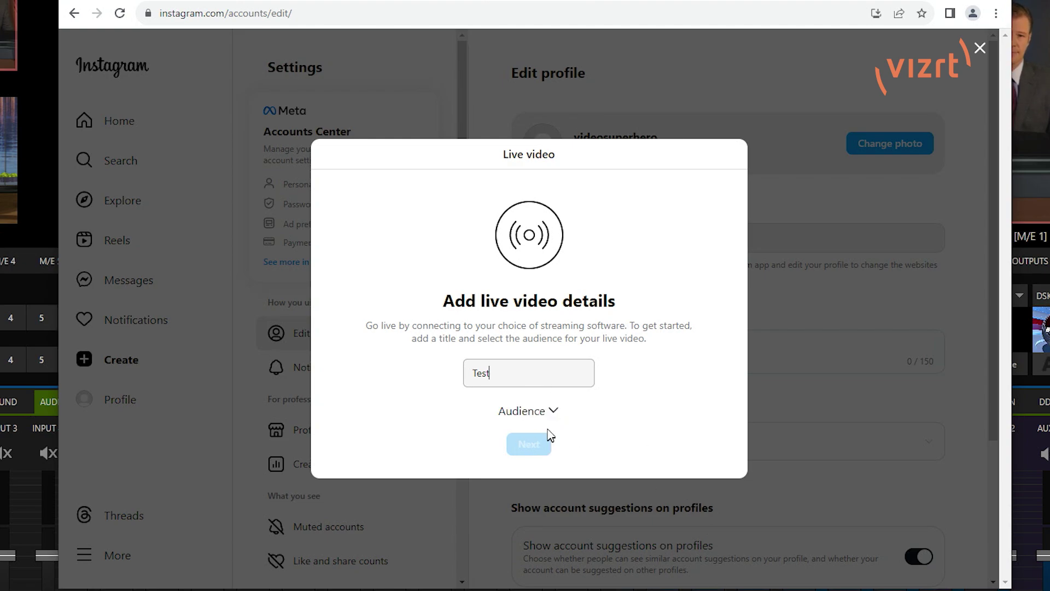
pyautogui.click(554, 412)
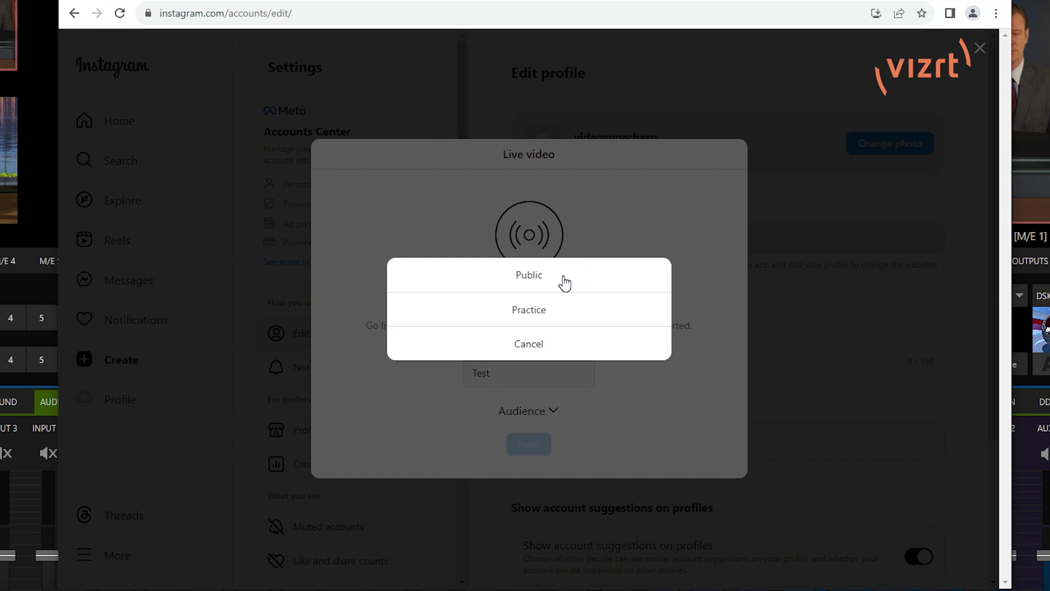
pyautogui.click(529, 277)
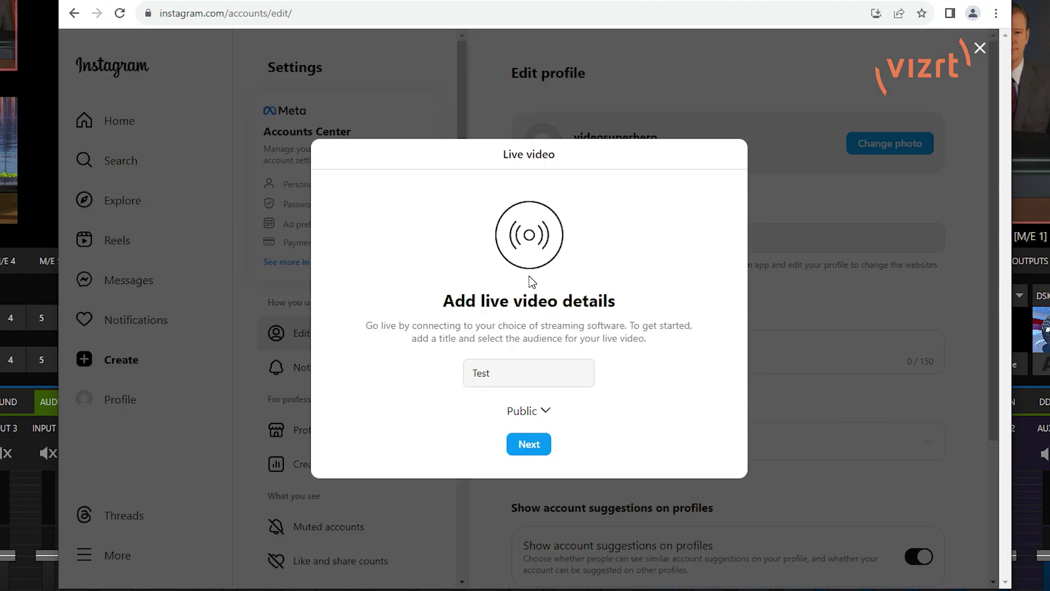
pyautogui.click(525, 450)
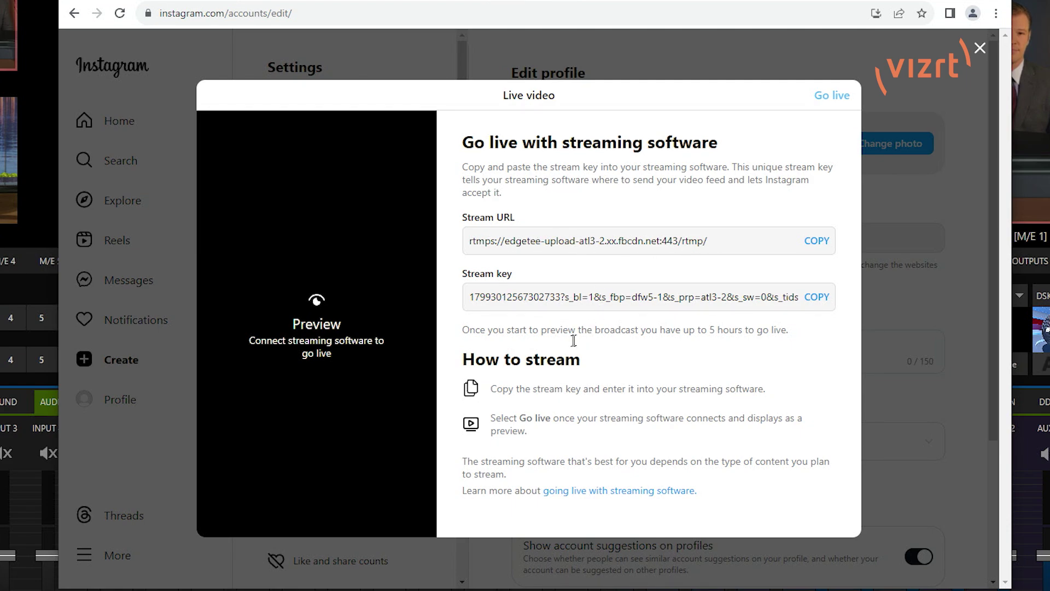
pyautogui.click(817, 245)
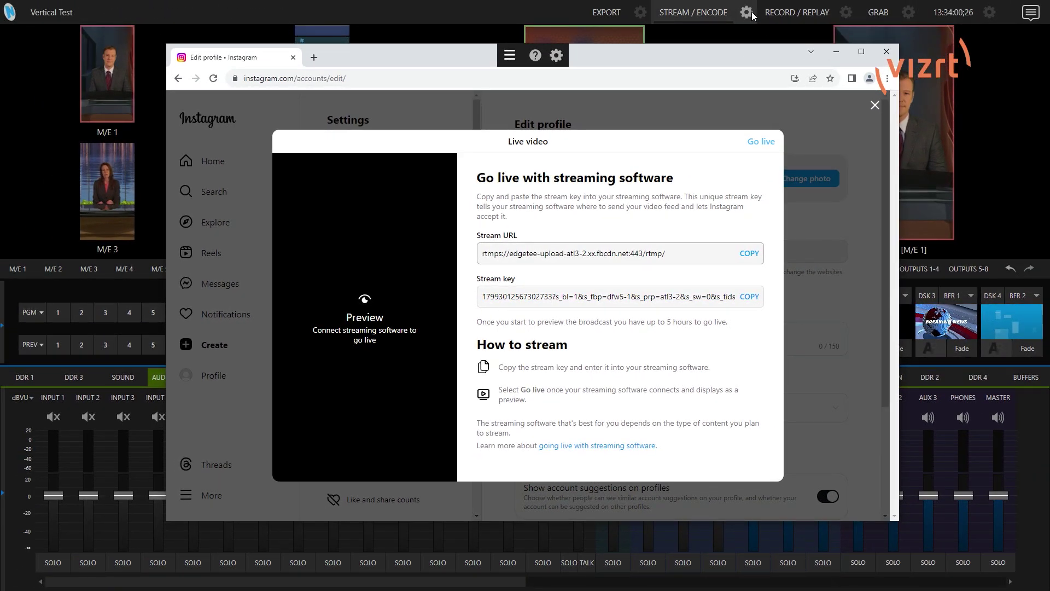
# Paste the Instagram stream URL into the Instagram preset's Server Address.
pyautogui.click(757, 5)
pyautogui.scroll(-3, 521, 322)
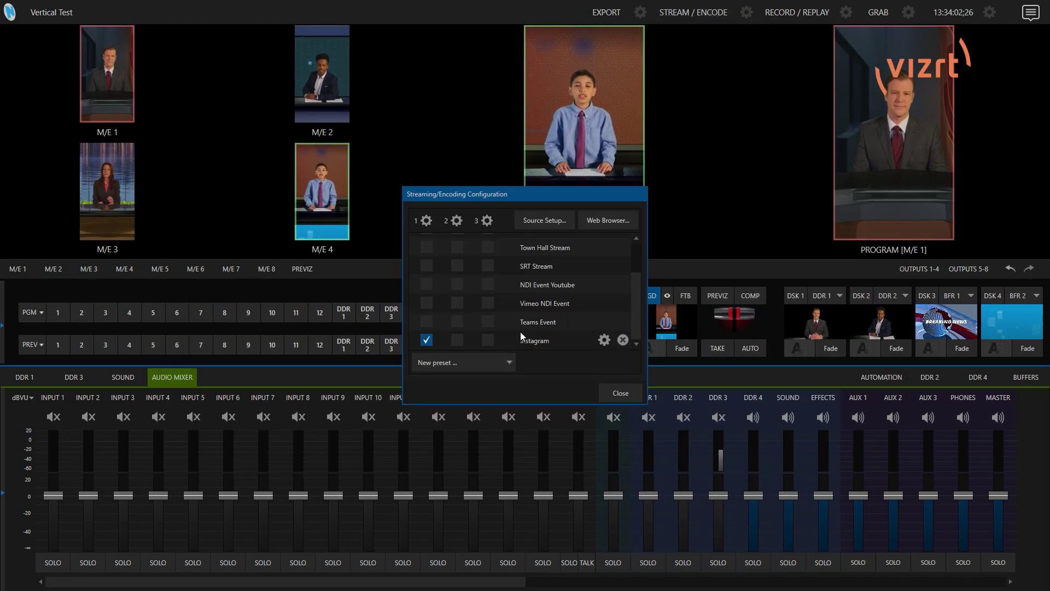
pyautogui.click(604, 339)
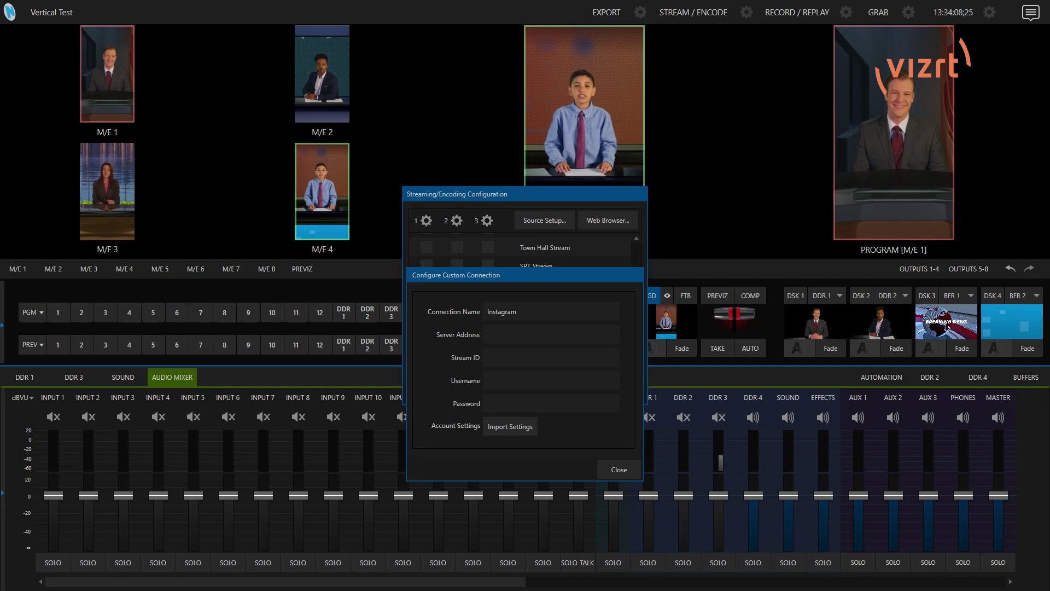
pyautogui.hotkey('ctrl', 'v')
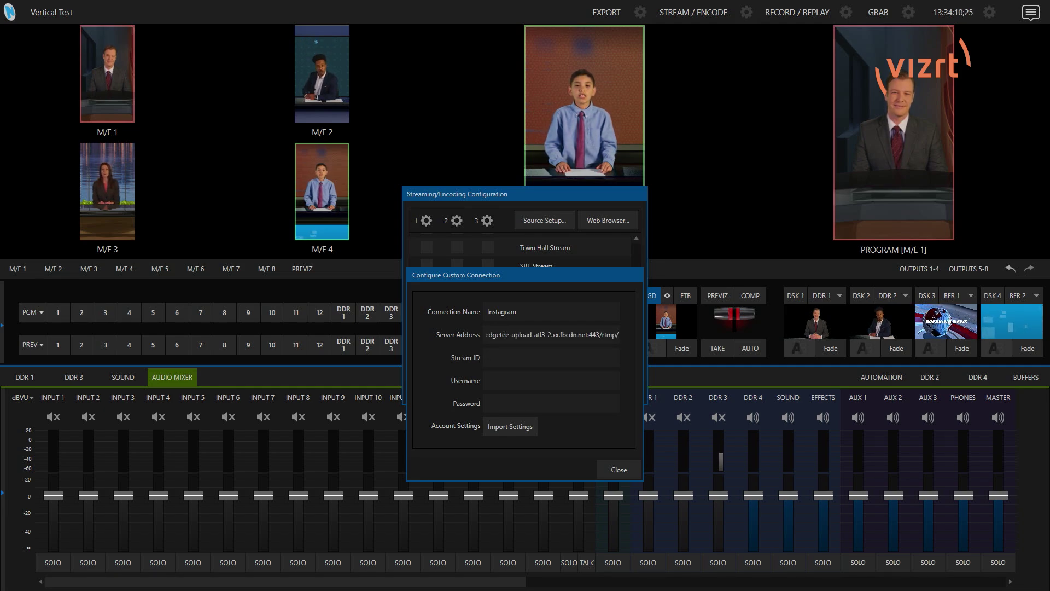
# Copy the stream key from Instagram, paste it as the Stream ID, and save the connection.
pyautogui.moveTo(610, 241)
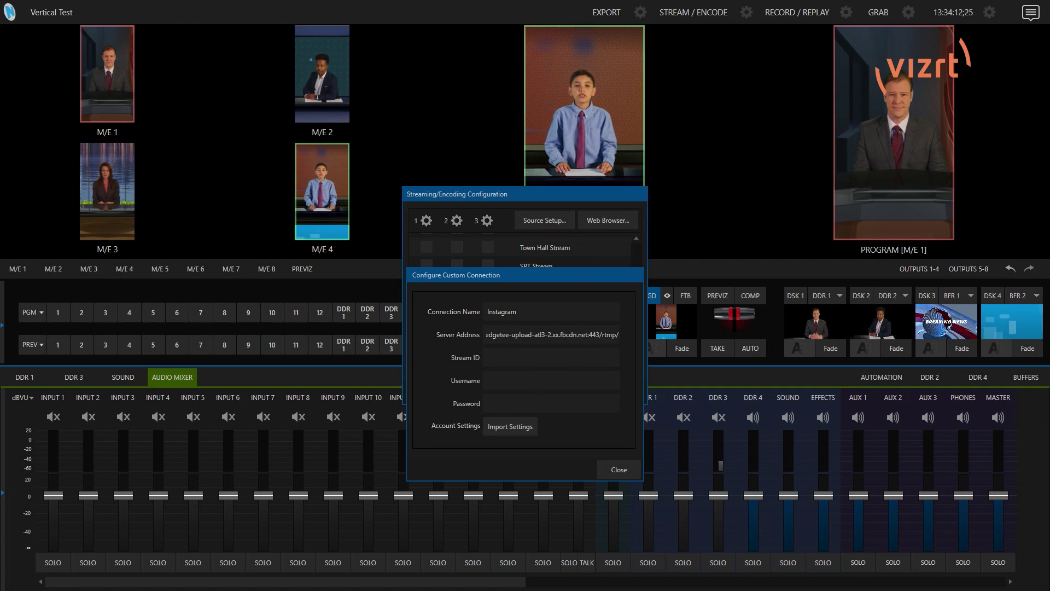
pyautogui.click(612, 223)
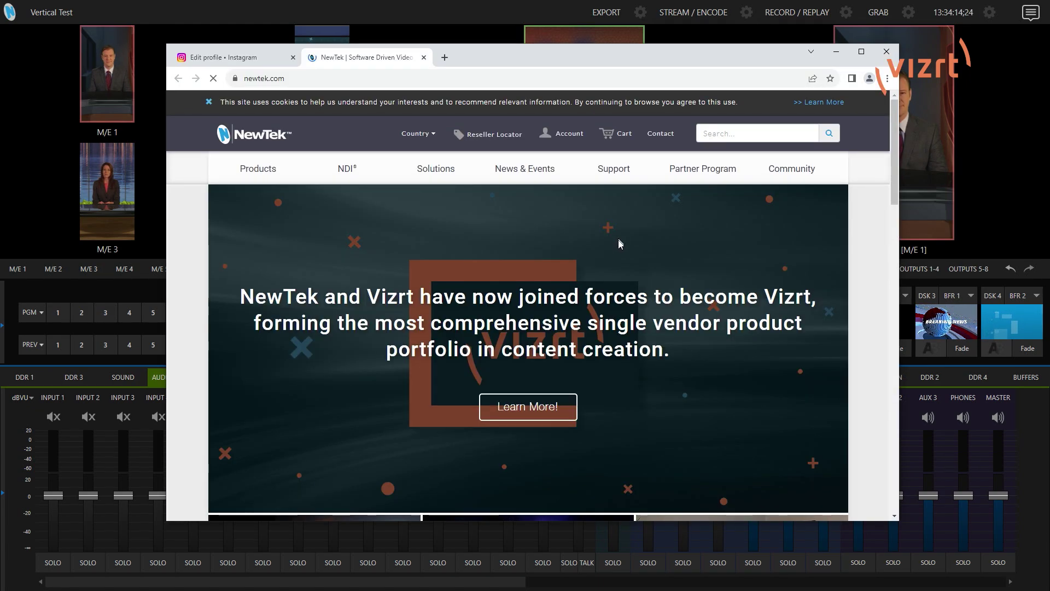
pyautogui.click(424, 58)
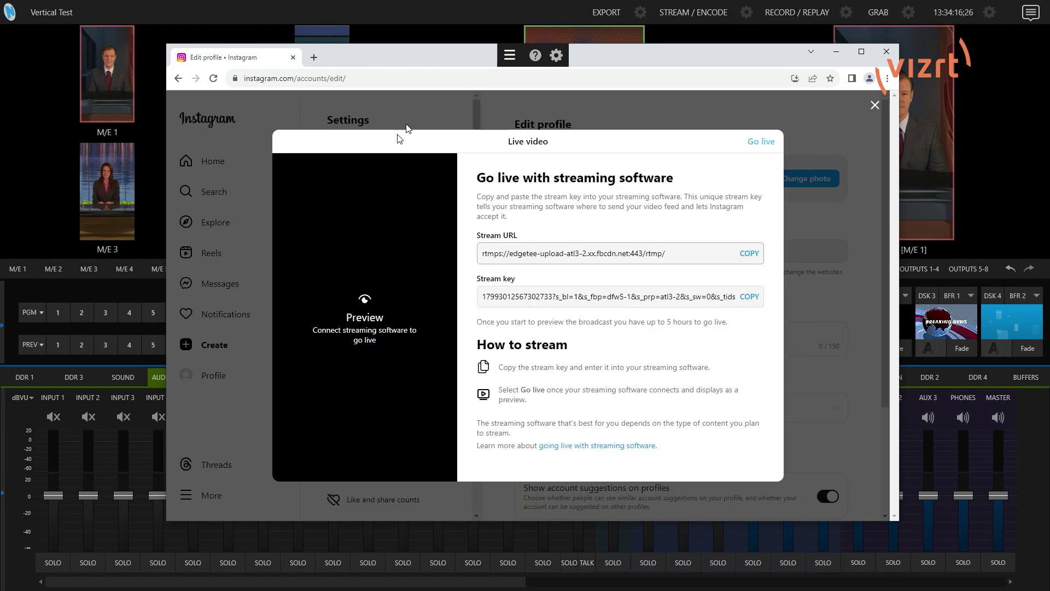
pyautogui.click(748, 298)
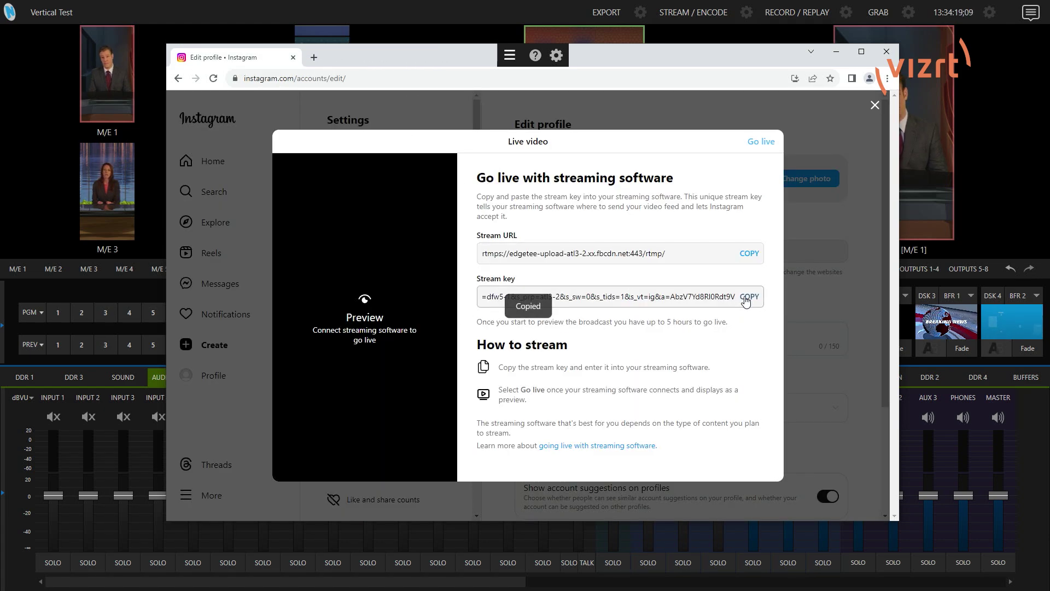
pyautogui.click(837, 55)
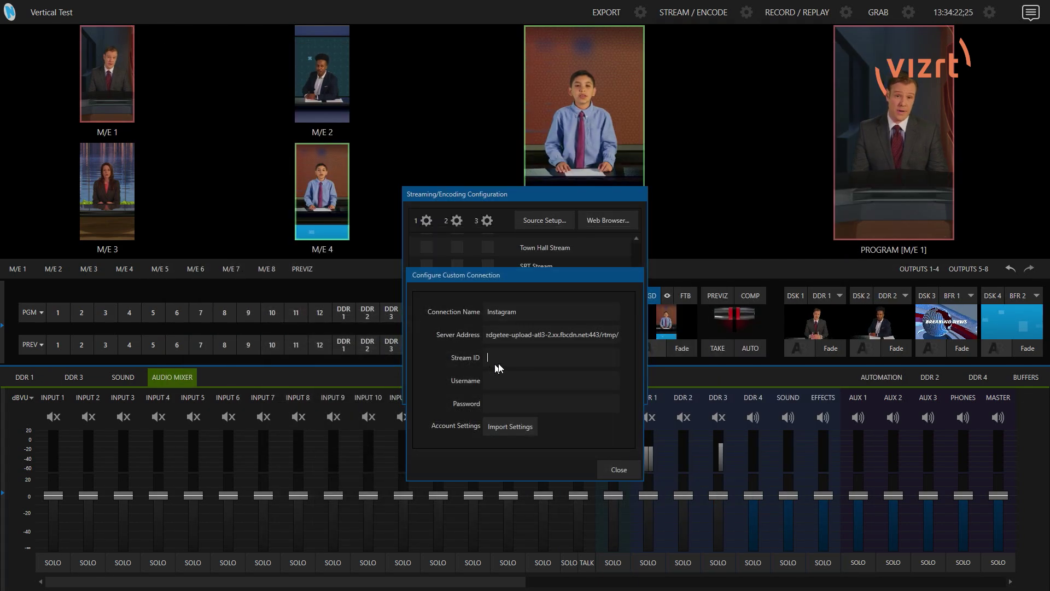
pyautogui.hotkey('ctrl', 'v')
pyautogui.click(507, 384)
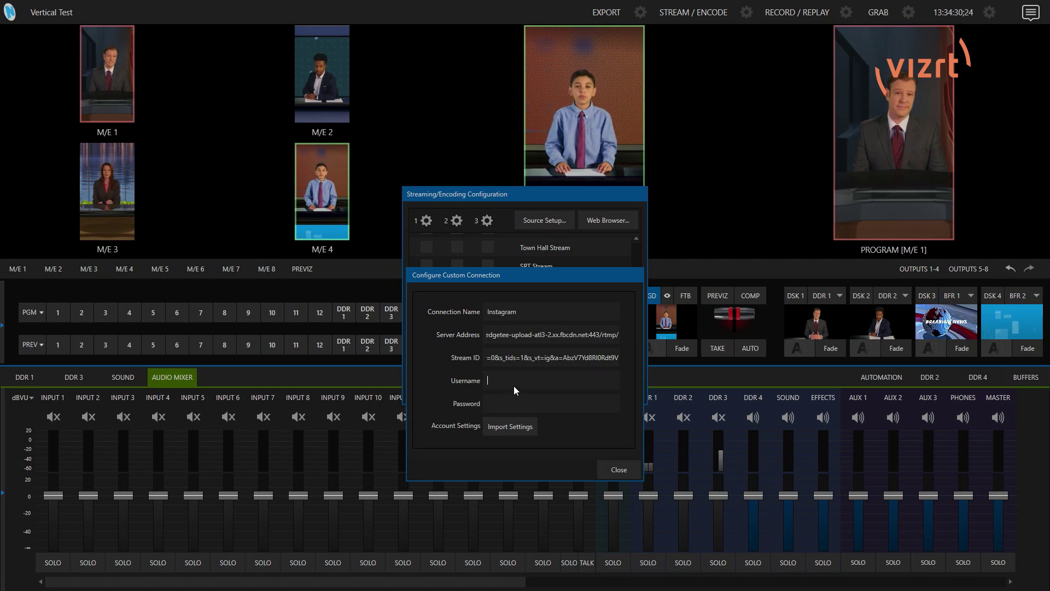
pyautogui.click(620, 470)
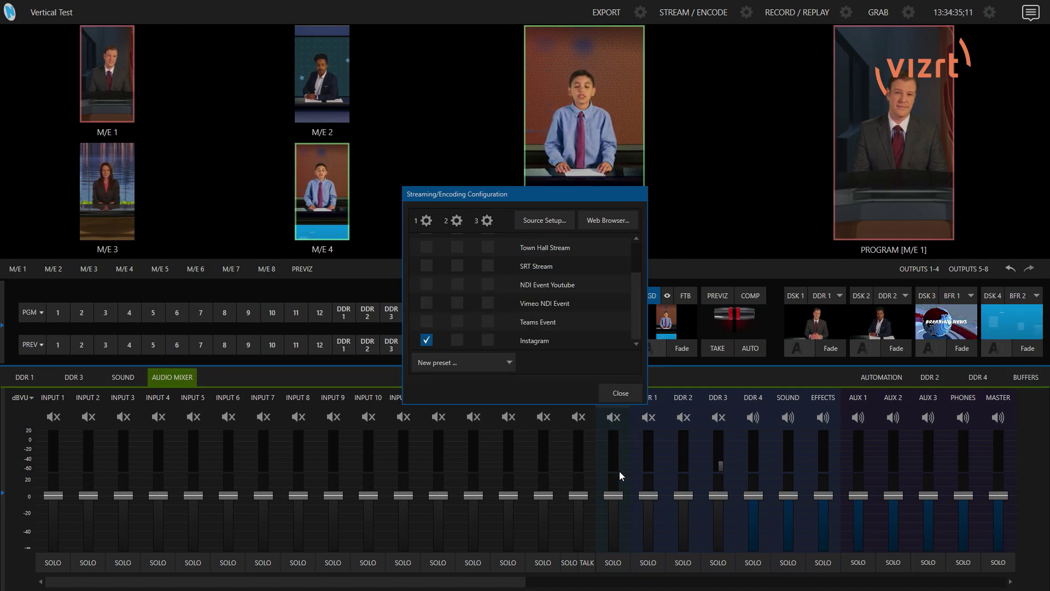
# Start streaming to Instagram, then return to Instagram in the built-in web browser.
pyautogui.click(622, 394)
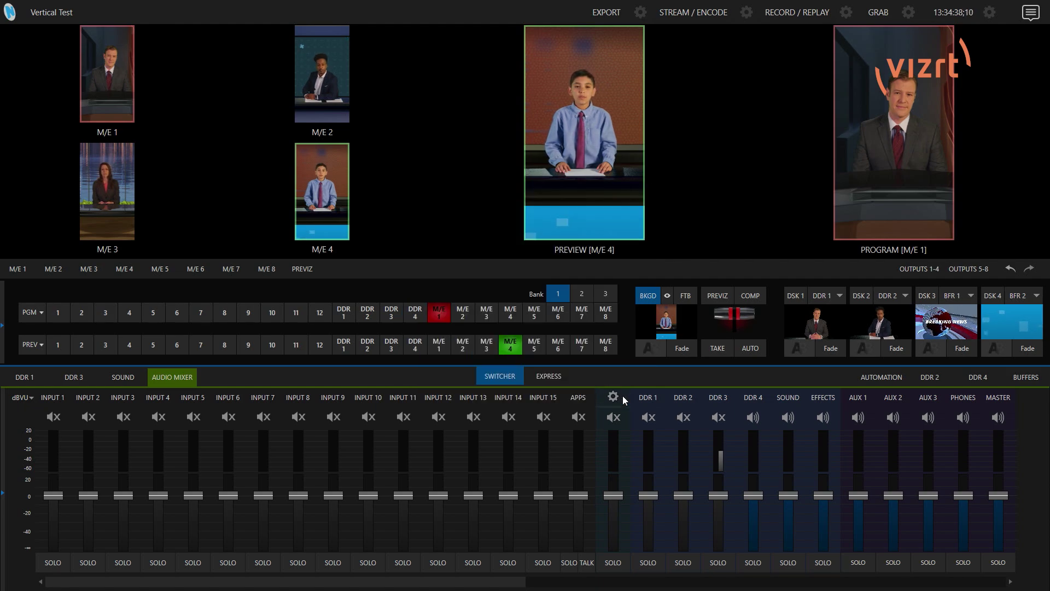
pyautogui.click(688, 18)
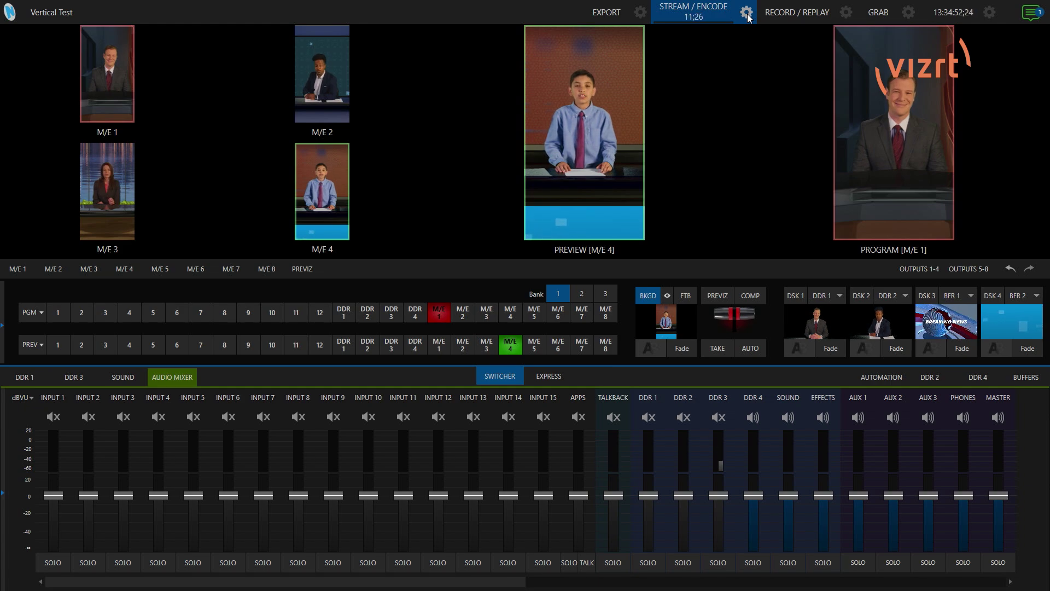
pyautogui.click(746, 13)
pyautogui.click(589, 219)
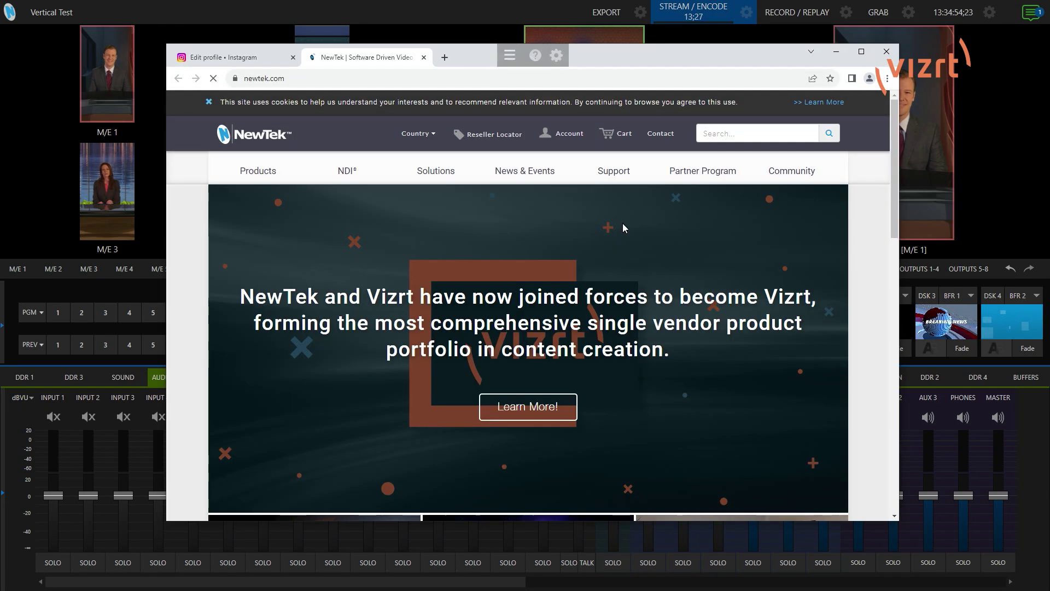
pyautogui.click(424, 57)
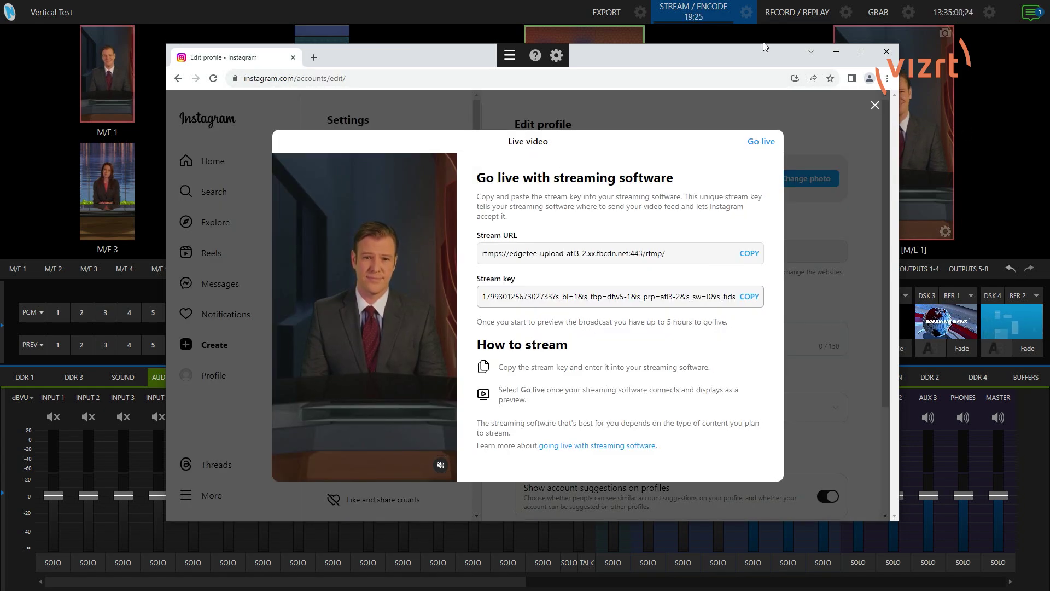
# Reposition the browser window and place the cursor in the live video's Add a comment box.
pyautogui.moveTo(684, 55); pyautogui.dragTo(572, 41)
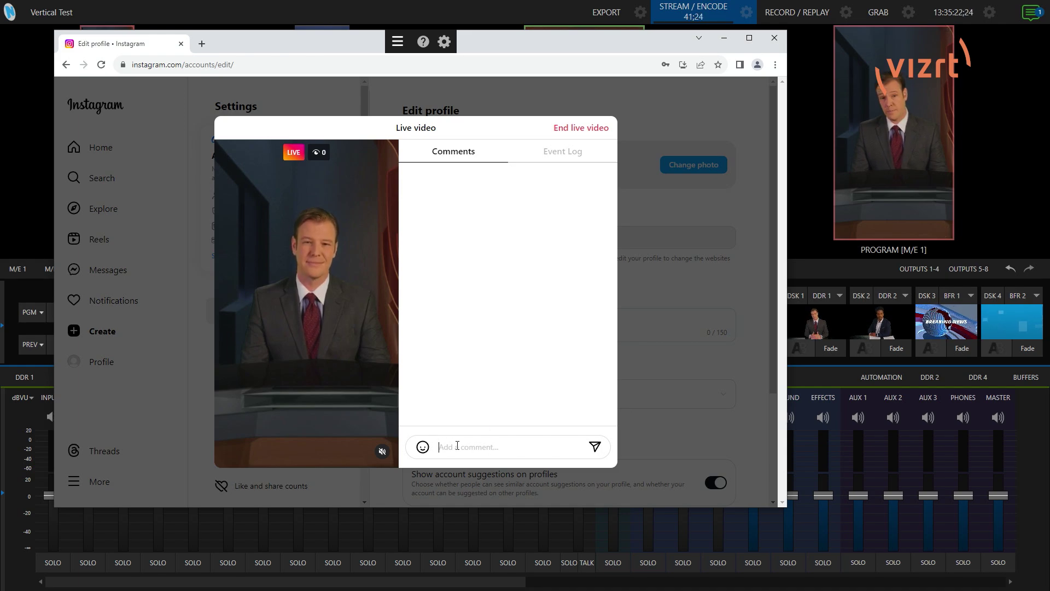
pyautogui.click(439, 447)
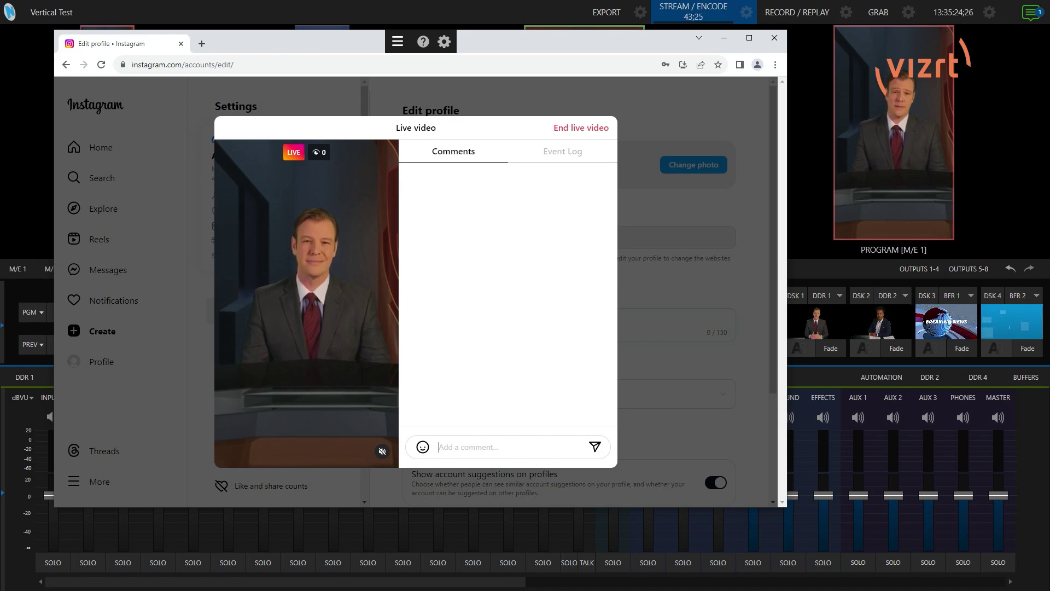